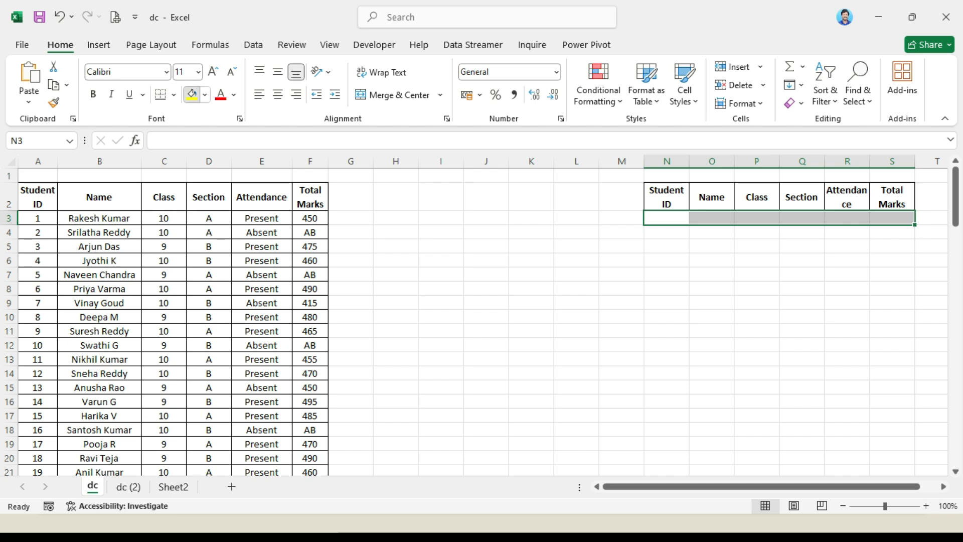
# Fill the criteria row N3:S3 yellow and apply all borders to the criteria range N2:S3
pyautogui.click(531, 330)
pyautogui.moveTo(667, 196); pyautogui.dragTo(891, 218)
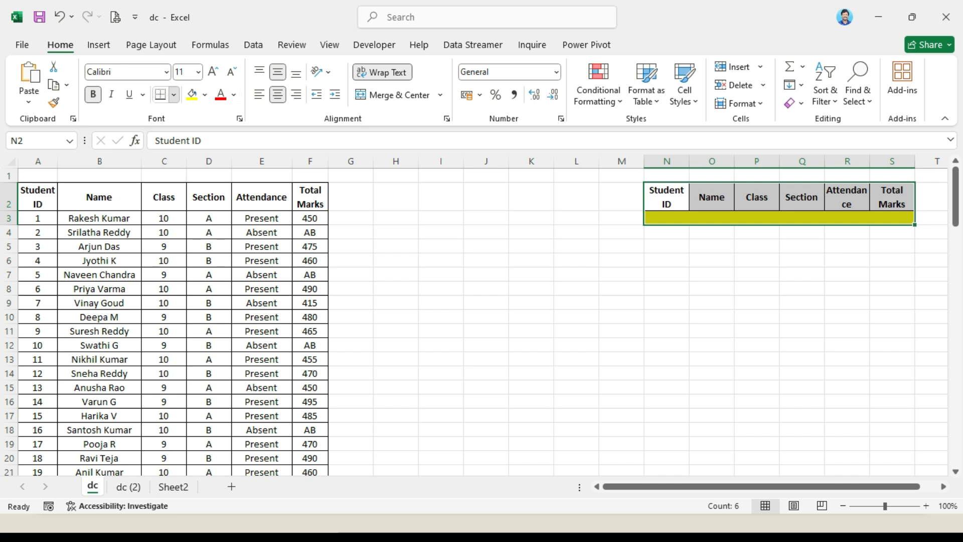
pyautogui.click(174, 94)
pyautogui.click(201, 235)
pyautogui.click(532, 275)
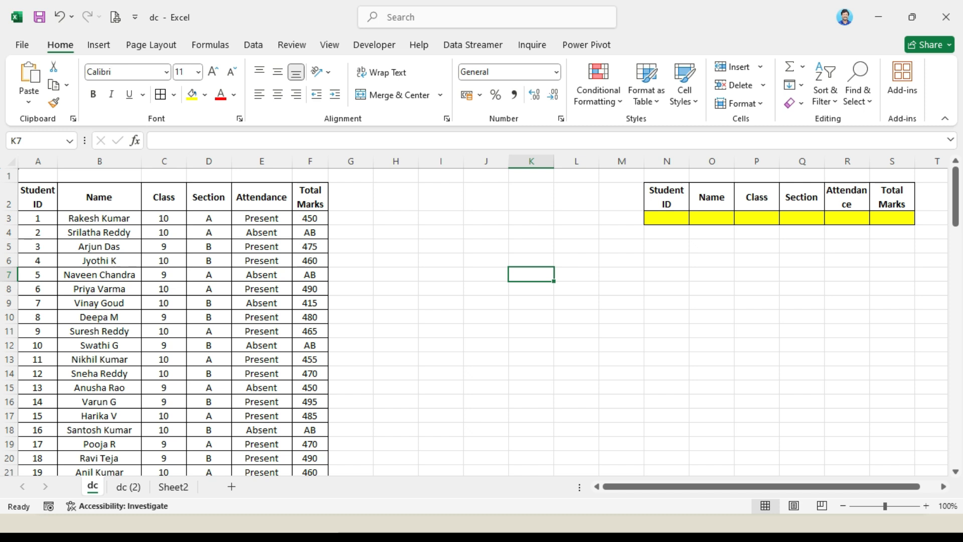
# Compare the student table's headings with the headings and empty cells of the criteria range N2:S3
pyautogui.moveTo(38, 197); pyautogui.dragTo(310, 275)
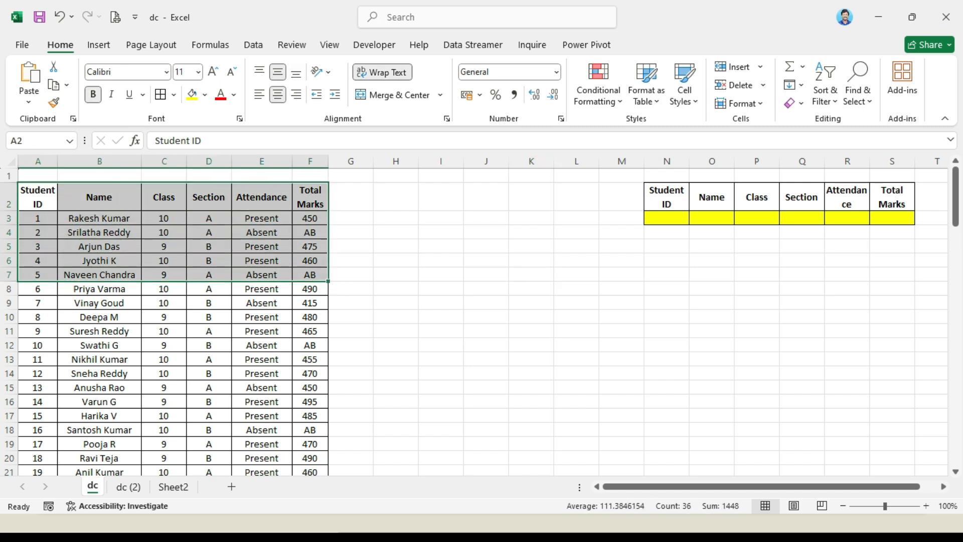
pyautogui.moveTo(667, 197); pyautogui.dragTo(892, 218)
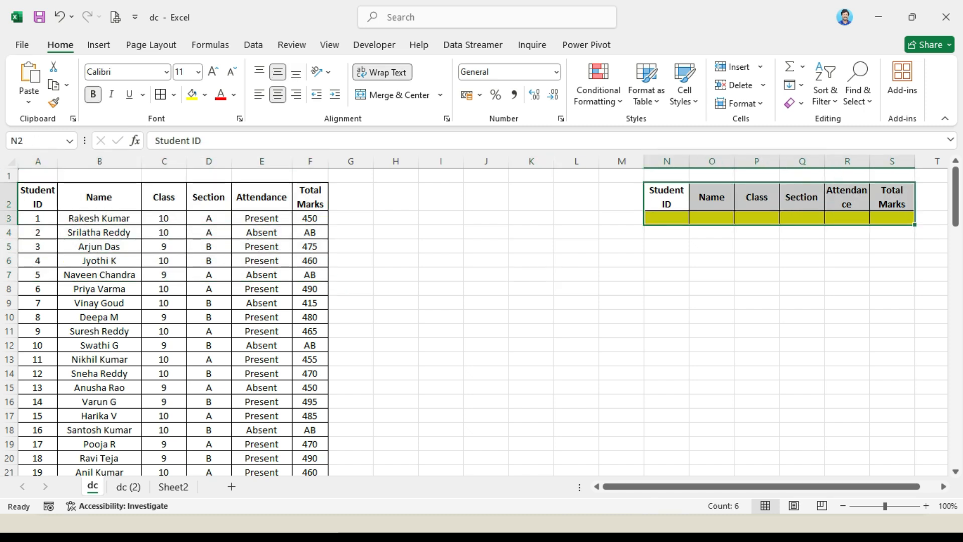
pyautogui.moveTo(532, 303); pyautogui.dragTo(486, 304)
pyautogui.click(38, 198)
pyautogui.click(99, 197)
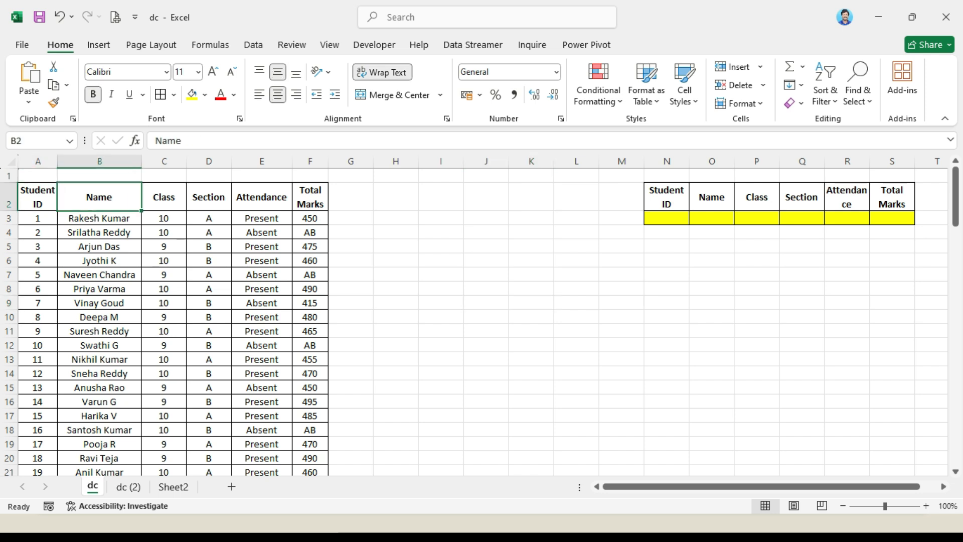
pyautogui.click(164, 197)
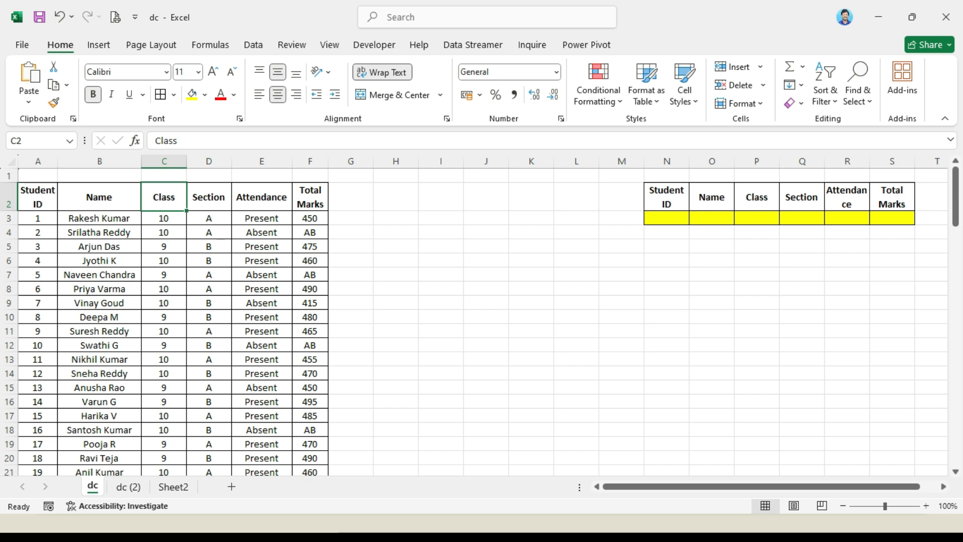
pyautogui.click(667, 219)
pyautogui.click(712, 218)
pyautogui.click(756, 218)
pyautogui.click(801, 218)
pyautogui.click(847, 218)
pyautogui.click(892, 219)
pyautogui.click(848, 218)
pyautogui.click(802, 218)
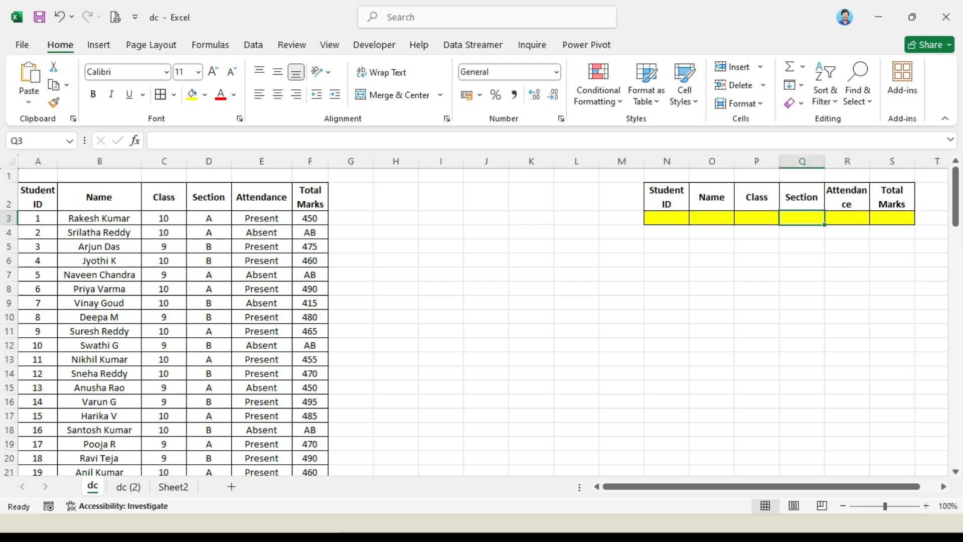
# Widen column R to fit the Attendance heading in the criteria range
pyautogui.doubleClick(869, 161)
pyautogui.click(855, 218)
pyautogui.click(802, 218)
pyautogui.click(757, 219)
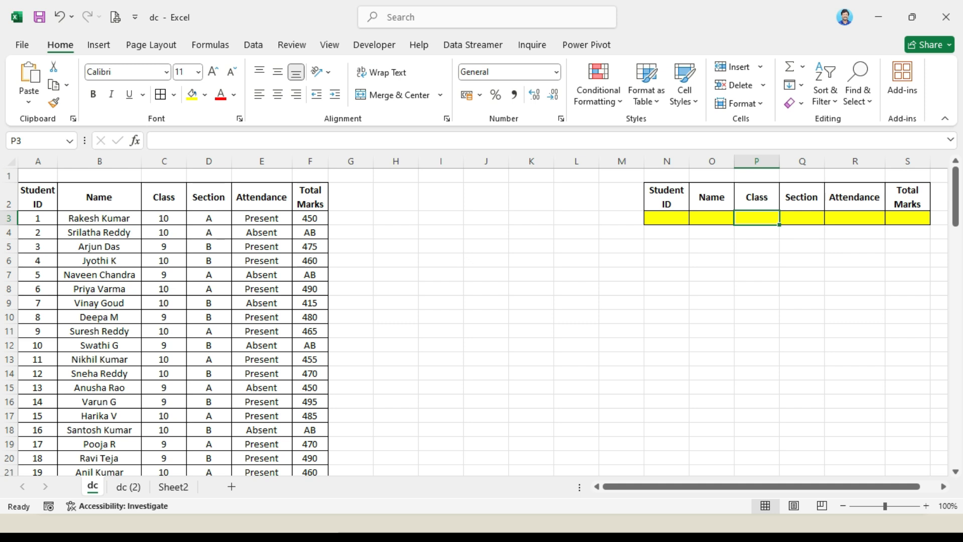
pyautogui.click(577, 275)
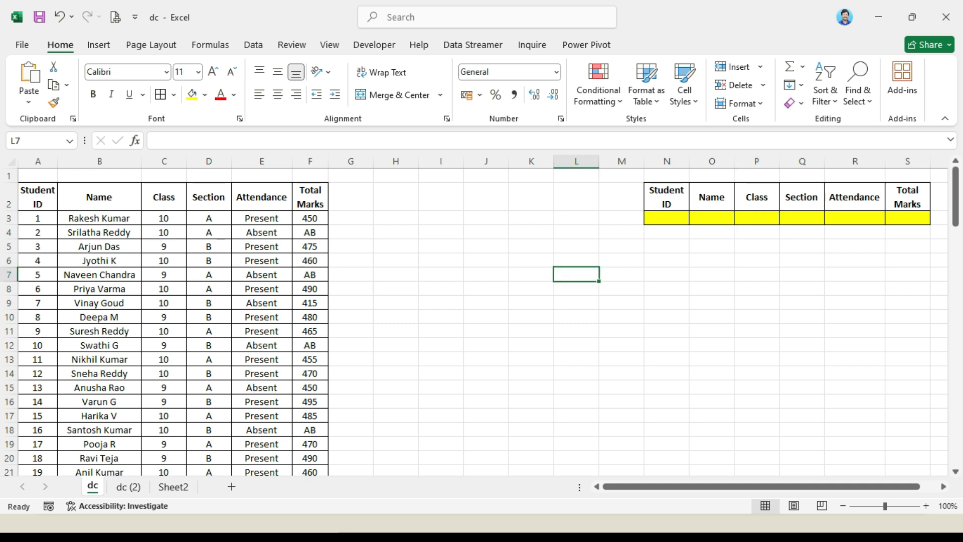
pyautogui.write('=')
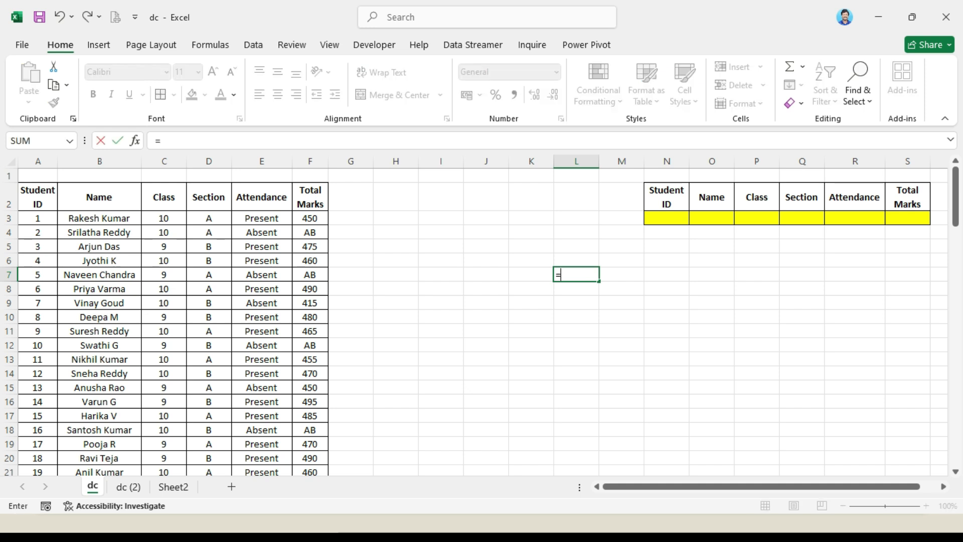
pyautogui.write('ciybtu')
pyautogui.press('BackSpace')
pyautogui.press('BackSpace')
pyautogui.press('BackSpace')
pyautogui.press('Escape')
# Start a DCOUNT formula in L7 with the whole student table A2:F104 as the database
pyautogui.write('=dctbu')
pyautogui.press('BackSpace')
pyautogui.press('BackSpace')
pyautogui.press('BackSpace')
pyautogui.press('Tab')
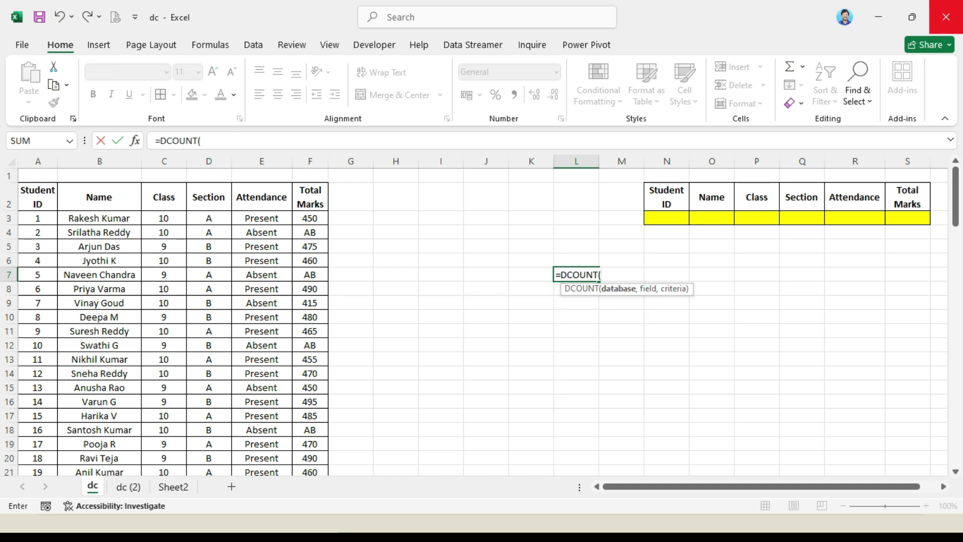
pyautogui.click(38, 196)
pyautogui.scroll(-16, 200, 321)
pyautogui.scroll(-19, 310, 322)
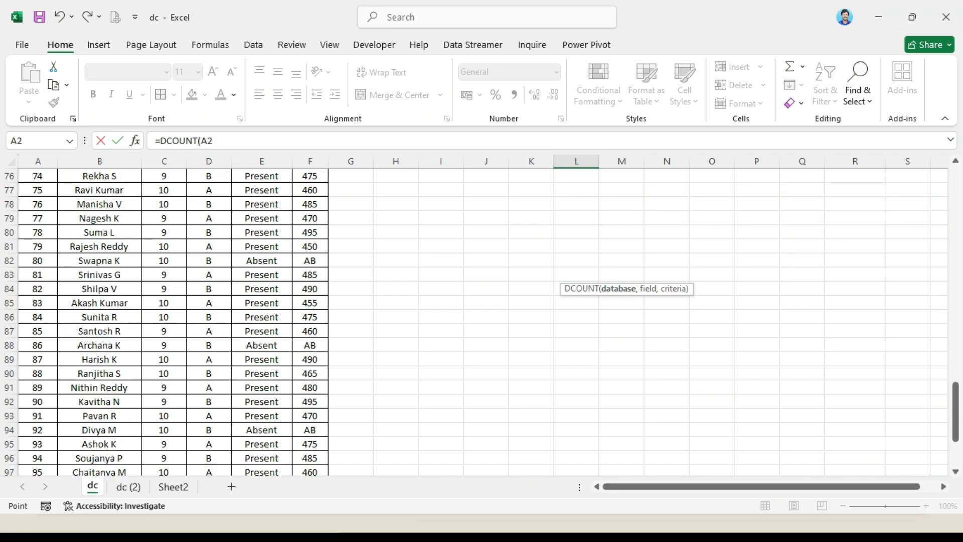
pyautogui.scroll(3, 310, 322)
pyautogui.keyDown('shift'); pyautogui.click(312, 274); pyautogui.keyUp('shift')
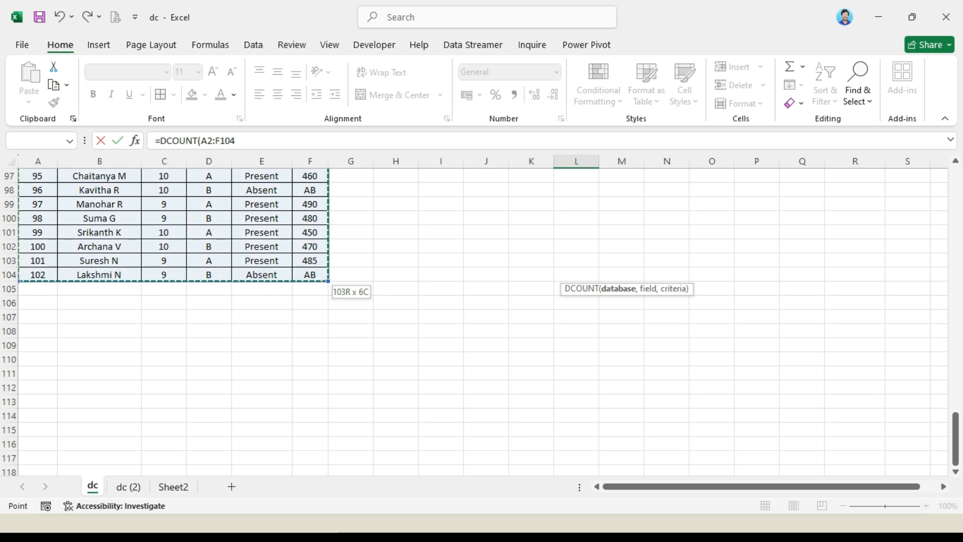
pyautogui.scroll(20, 313, 275)
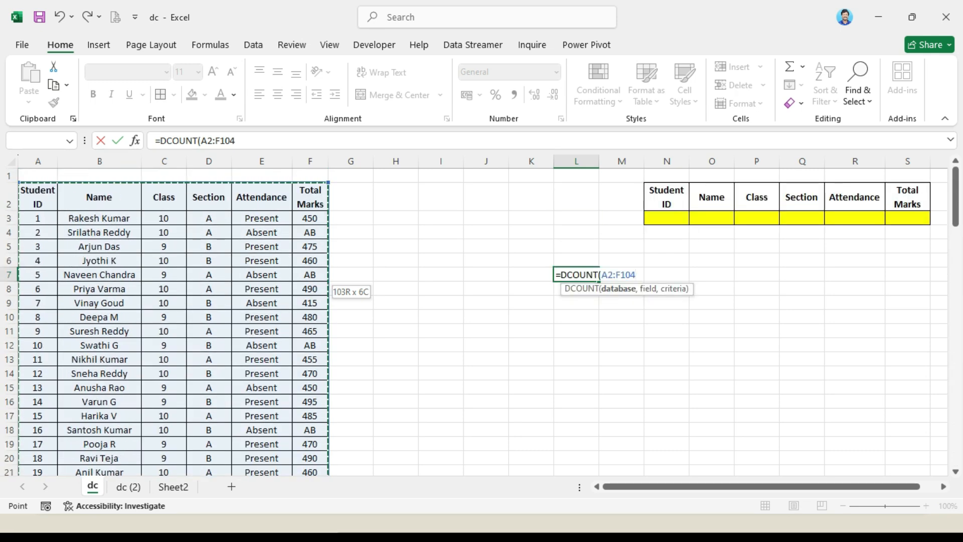
pyautogui.write(',')
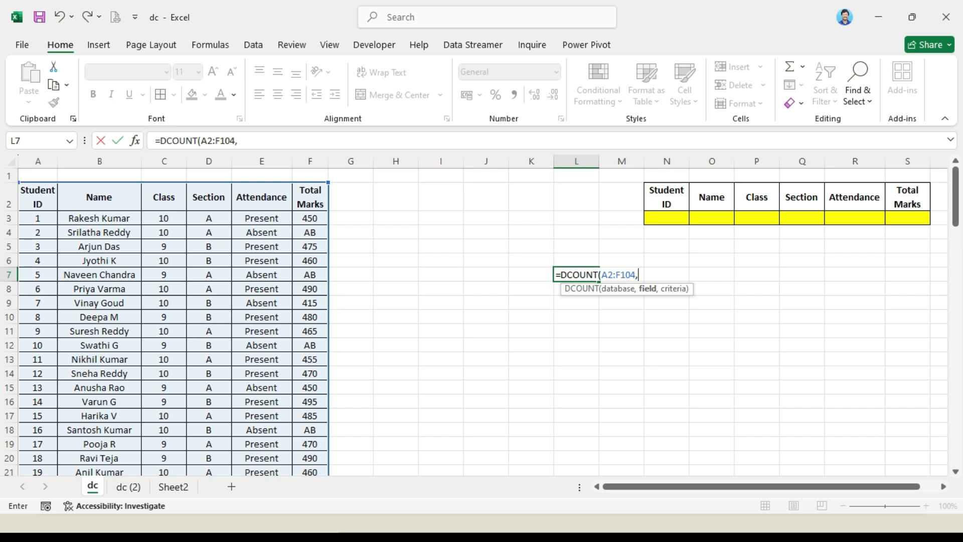
# Complete the DCOUNT formula with "total Marks" as the field and N2:S3 as the criteria, and review the marks column
pyautogui.write('"total Marks",')
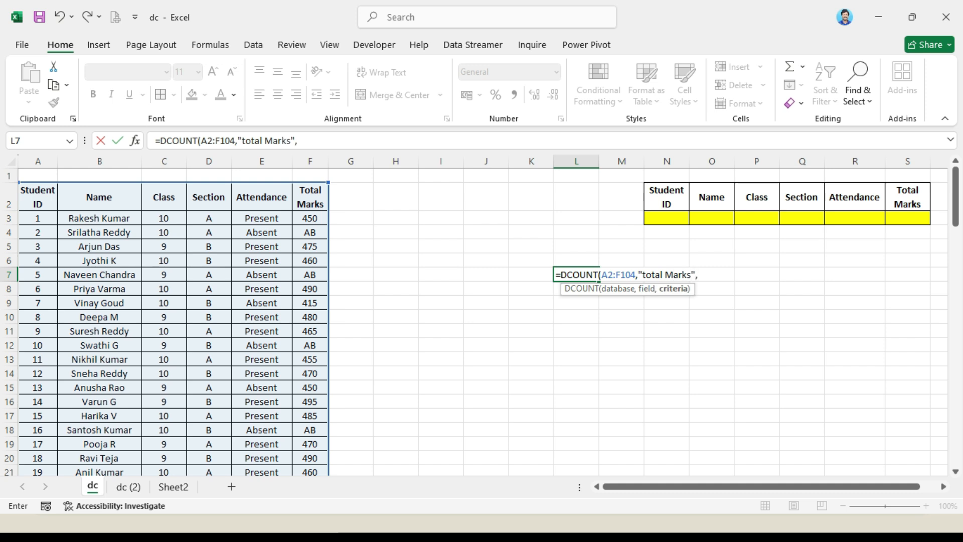
pyautogui.moveTo(667, 197); pyautogui.dragTo(913, 220)
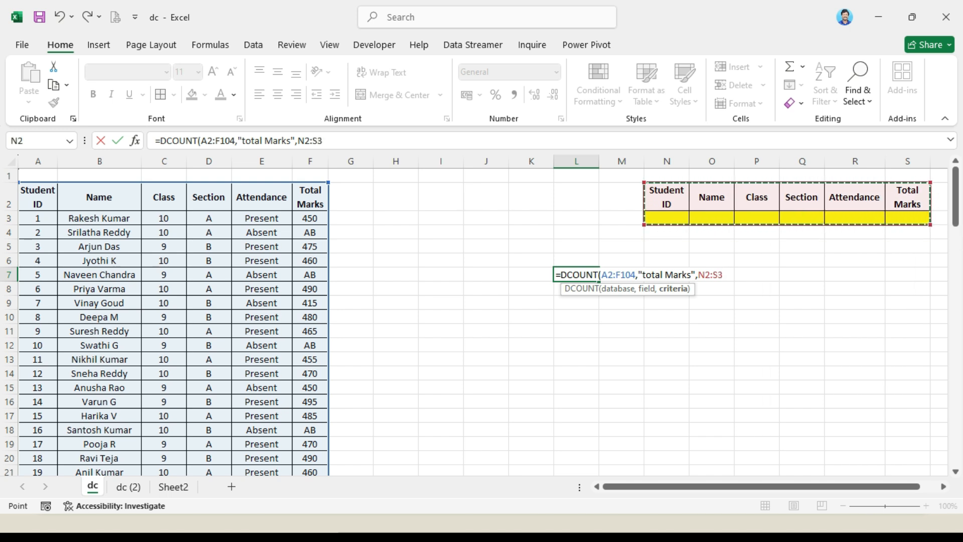
pyautogui.write(')')
pyautogui.press('Return')
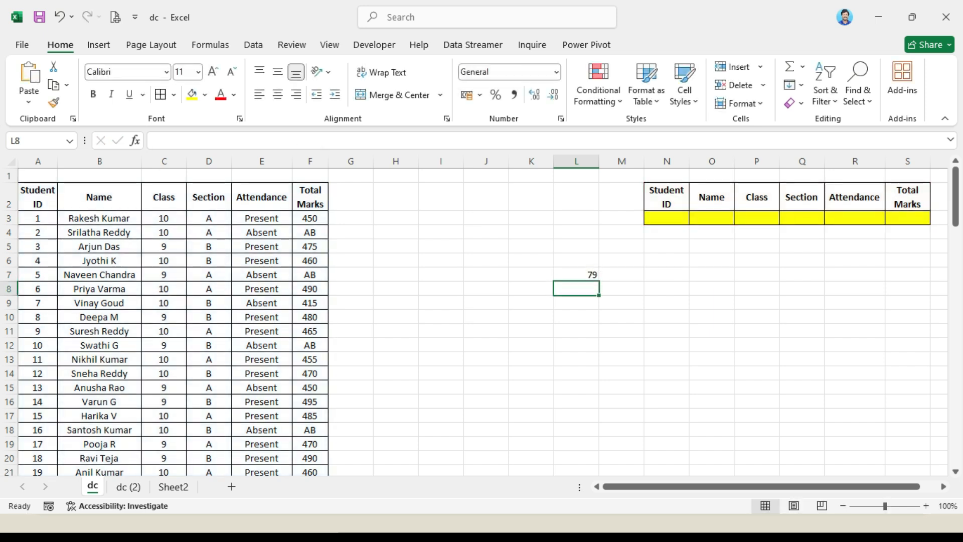
pyautogui.press('Up')
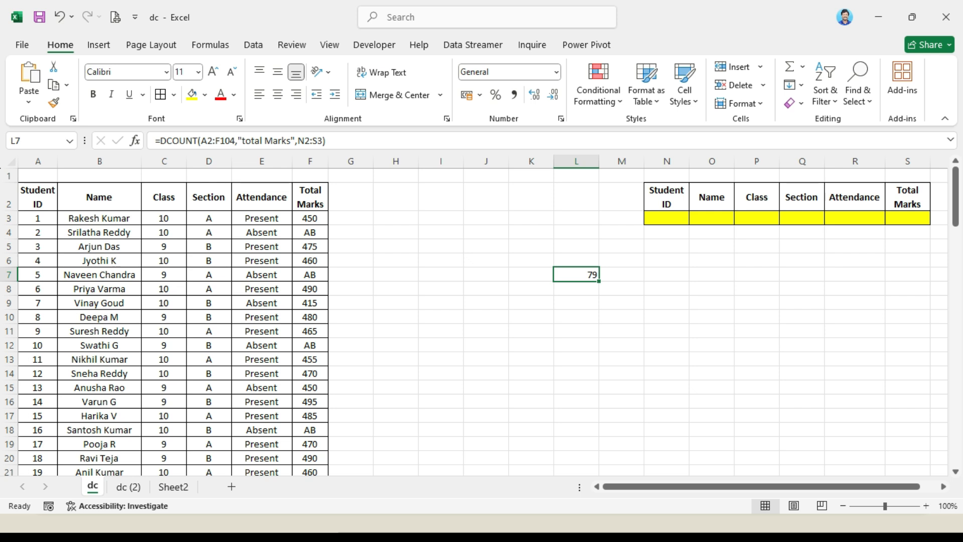
pyautogui.scroll(-20, 482, 321)
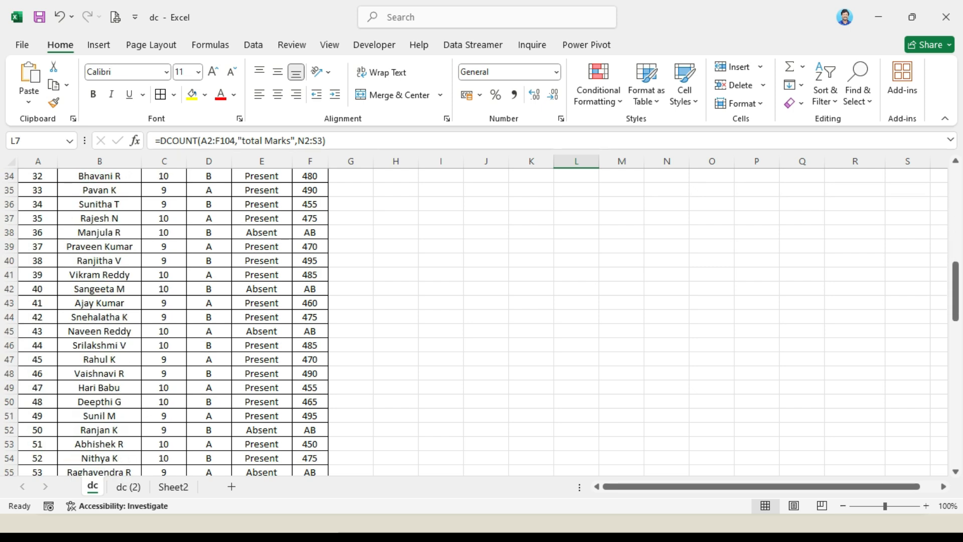
pyautogui.scroll(4, 482, 321)
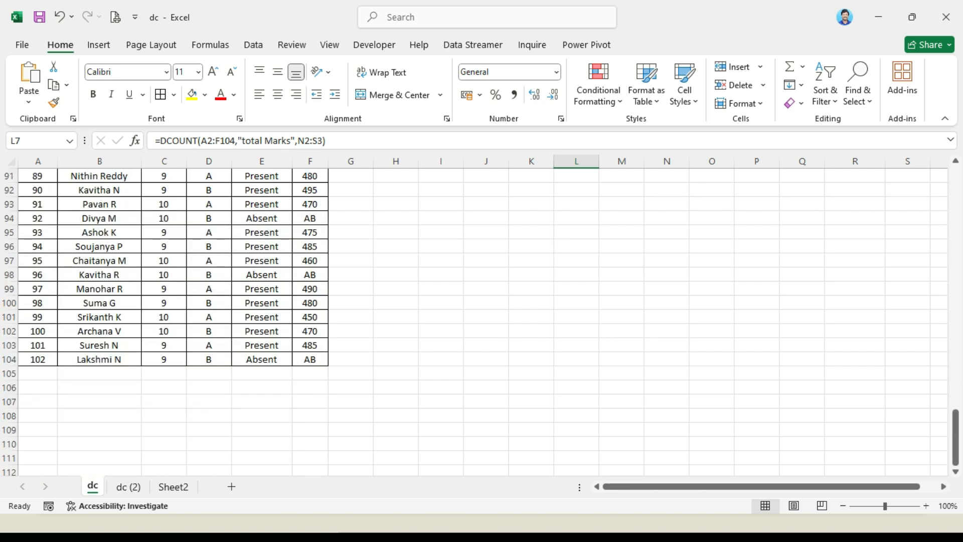
pyautogui.scroll(20, 482, 322)
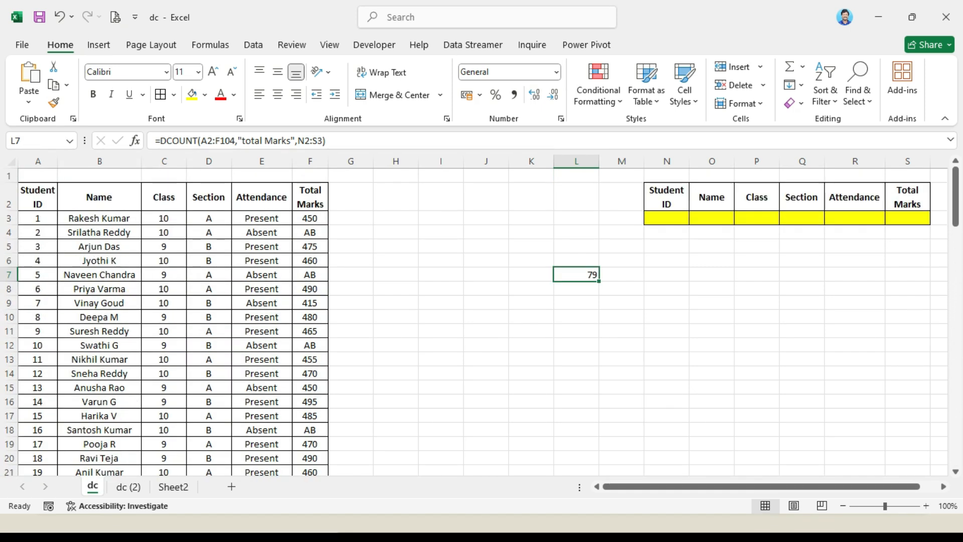
# Label cell K7 as Dcount and cell K8 as Dcounta
pyautogui.click(531, 275)
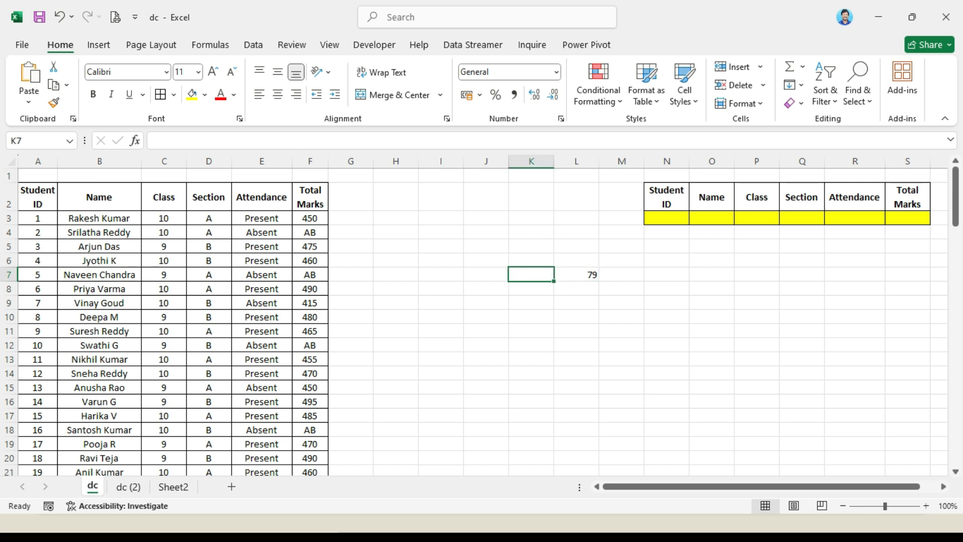
pyautogui.write('Count')
pyautogui.press('BackSpace')
pyautogui.press('BackSpace')
pyautogui.press('BackSpace')
pyautogui.press('BackSpace')
pyautogui.press('BackSpace')
pyautogui.write('DCount')
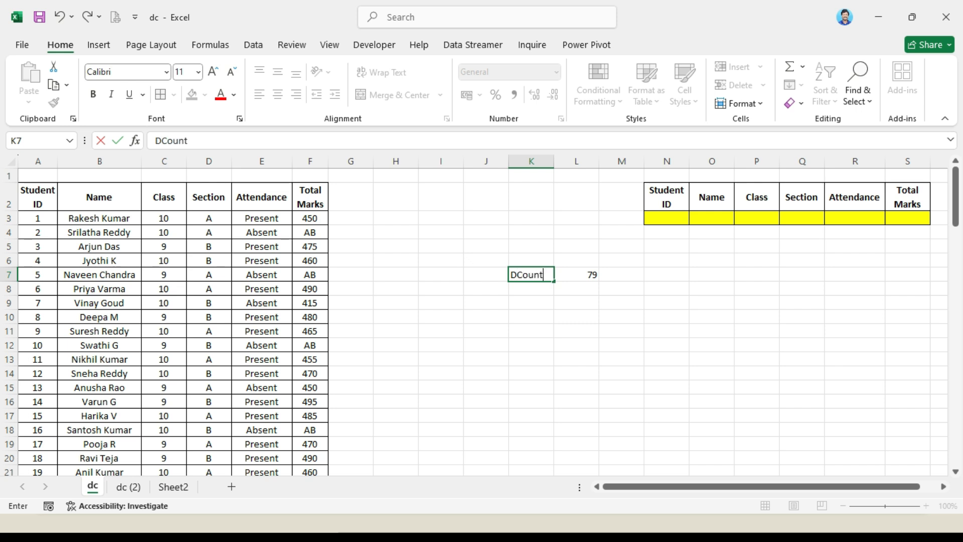
pyautogui.press('Return')
pyautogui.write('Dcoun')
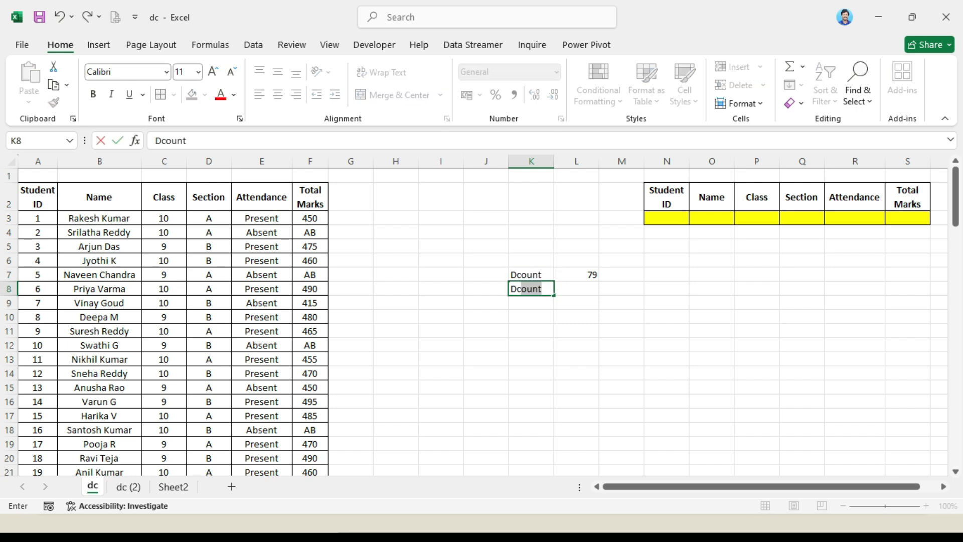
pyautogui.write('ta')
pyautogui.press('Return')
# Copy the DCOUNT formula from L7 into L8, change its function to DCOUNTA, and compare the two formulas
pyautogui.press('Up')
pyautogui.press('Right')
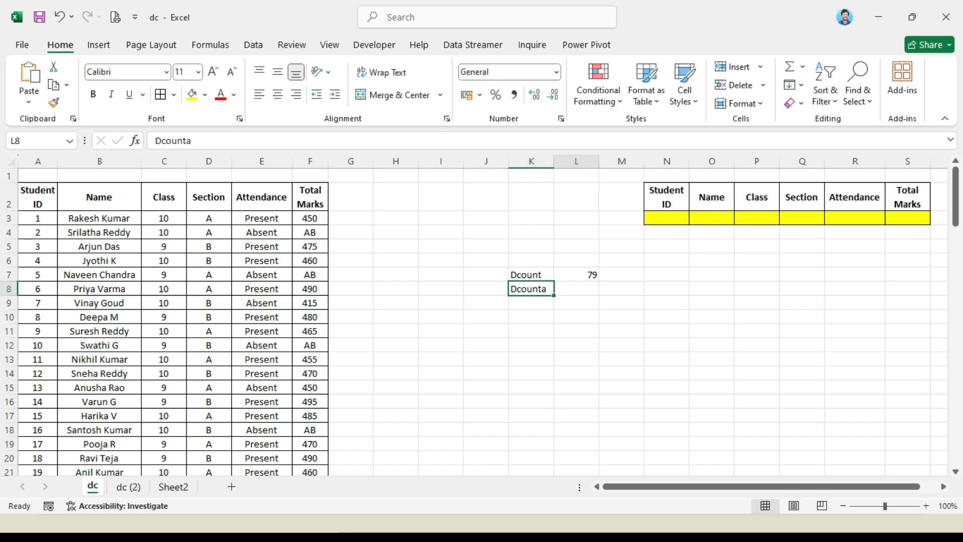
pyautogui.press('Up')
pyautogui.press('F2')
pyautogui.hotkey('shift', 'Home')
pyautogui.hotkey('ctrl', 'c')
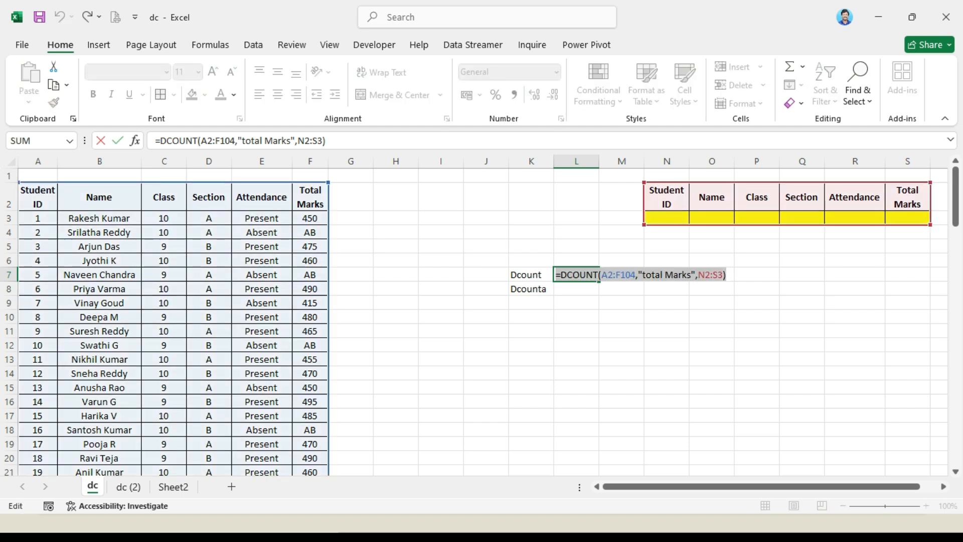
pyautogui.press('Return')
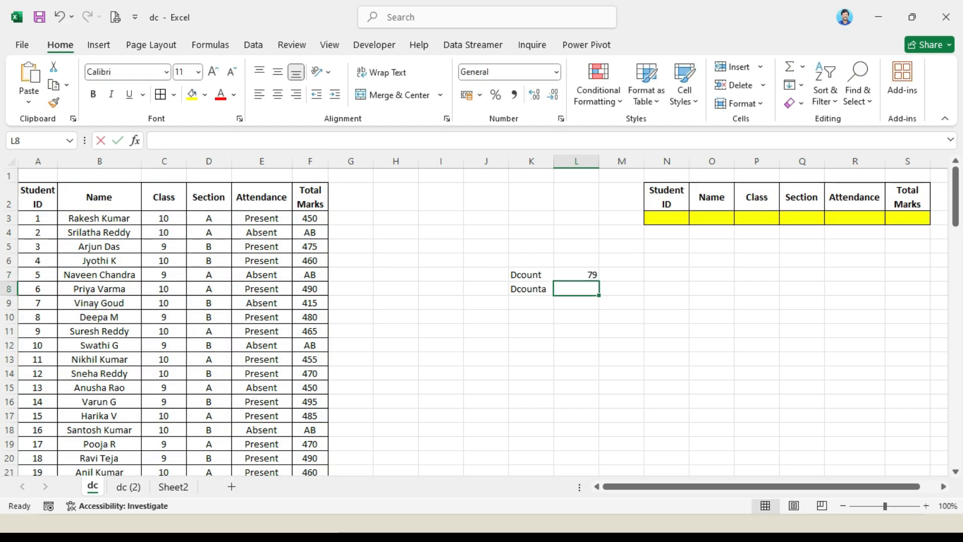
pyautogui.write('=')
pyautogui.hotkey('ctrl', 'v')
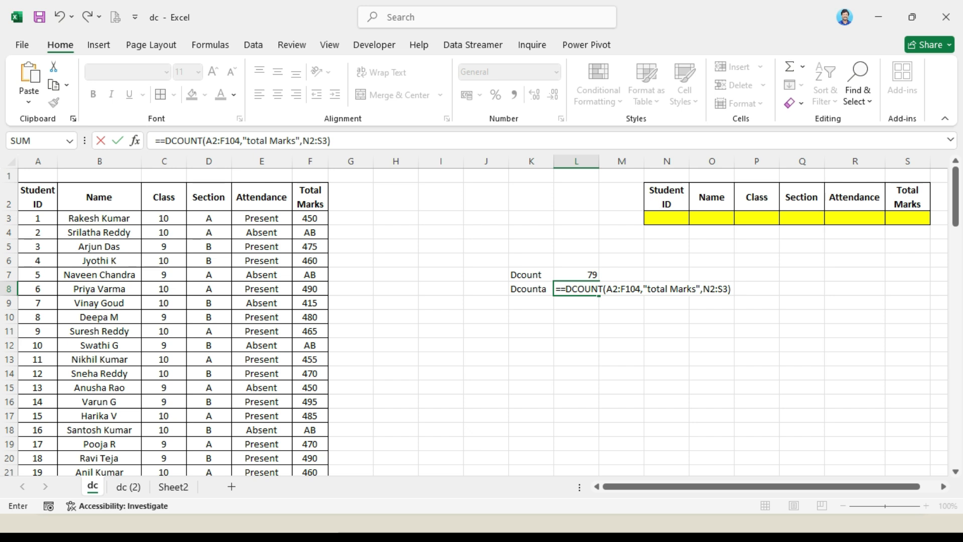
pyautogui.press('BackSpace')
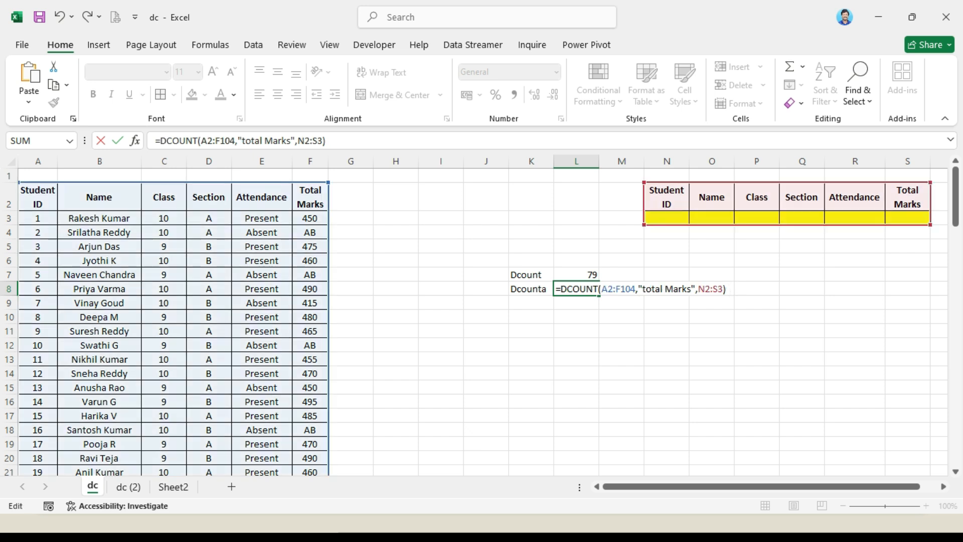
pyautogui.write('A')
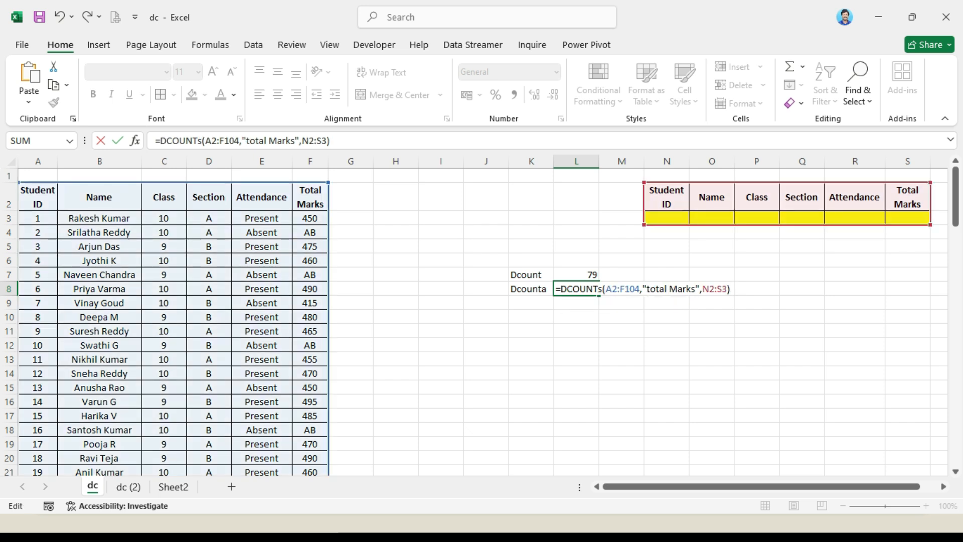
pyautogui.press('Return')
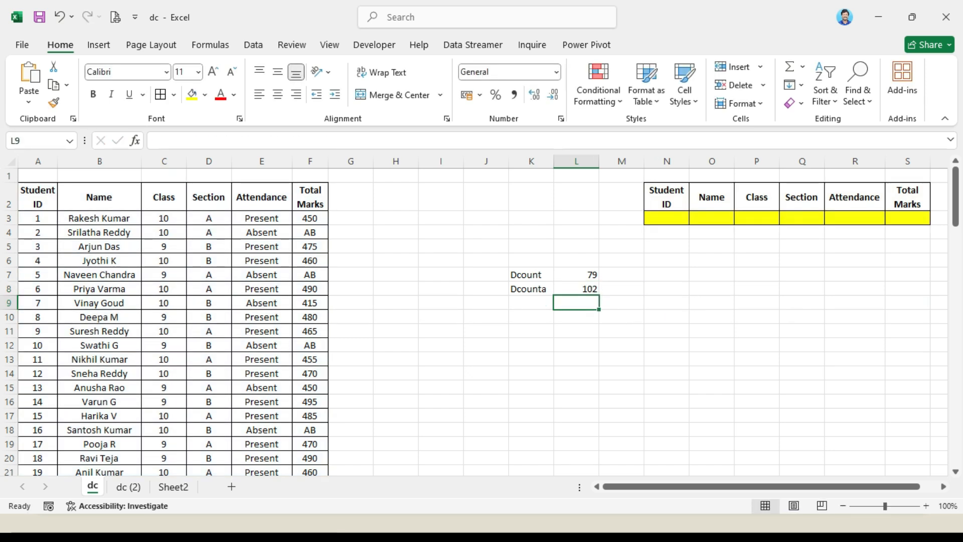
pyautogui.click(577, 289)
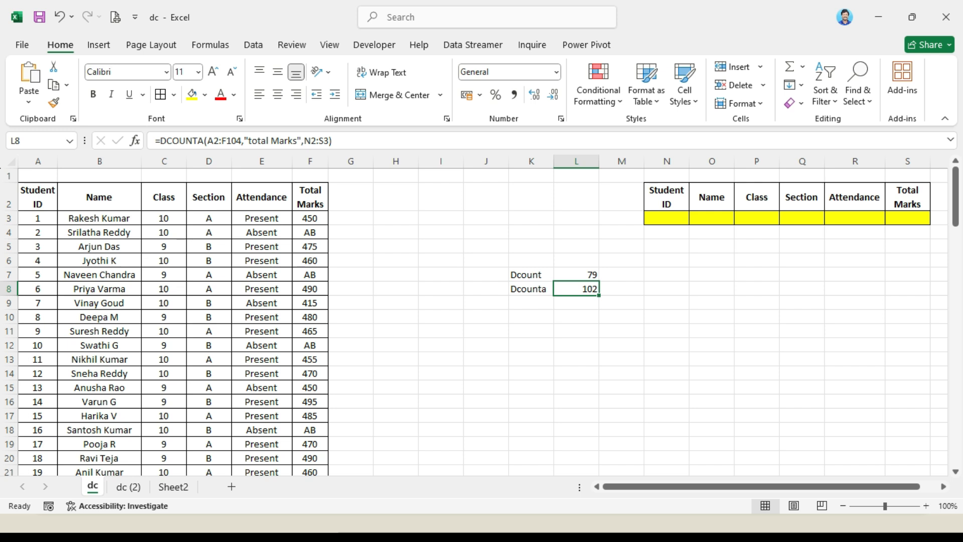
pyautogui.click(576, 275)
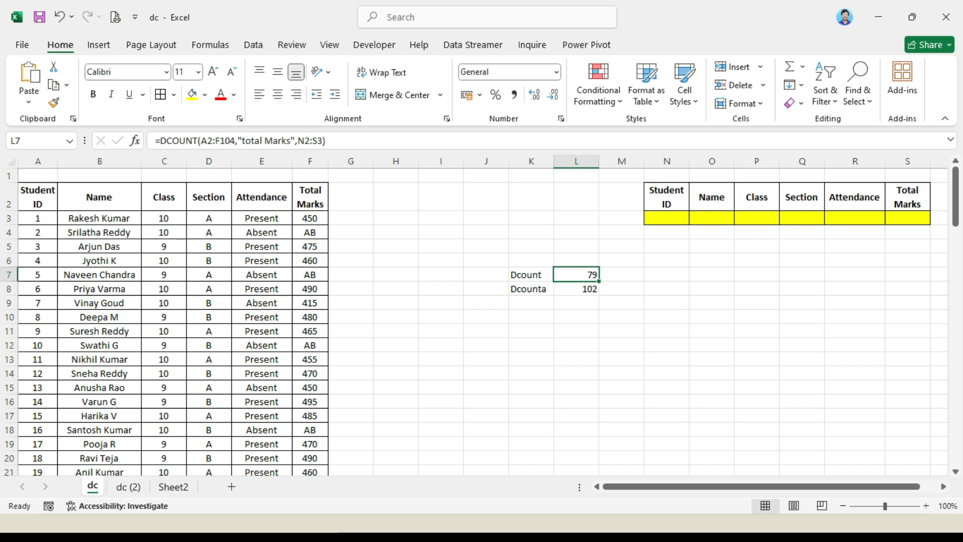
# Enter 10 as the Class criterion in P3
pyautogui.click(756, 218)
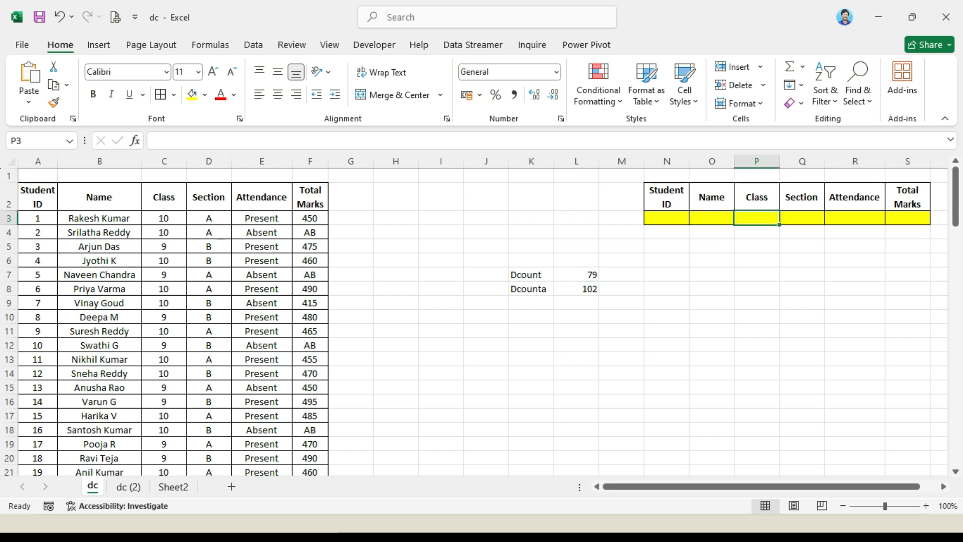
pyautogui.write('10')
pyautogui.press('Return')
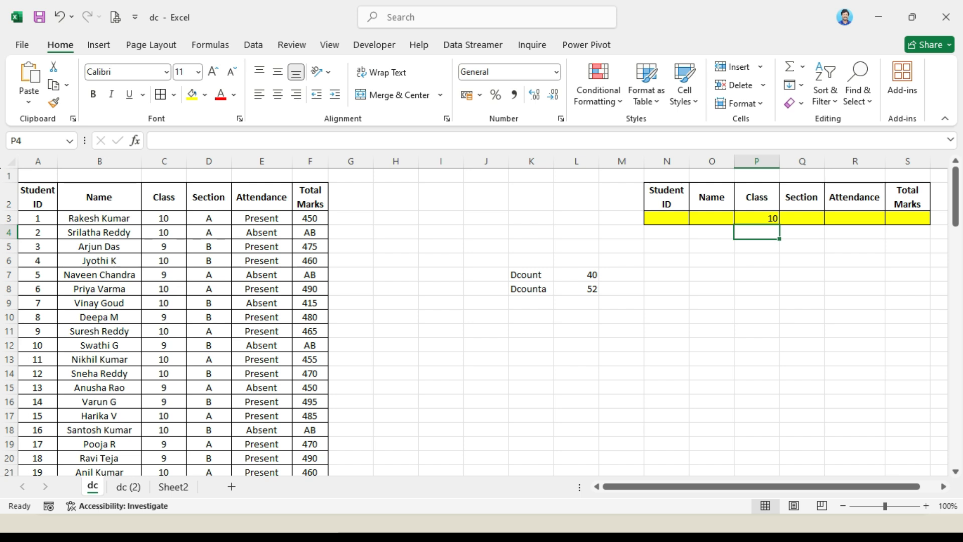
# Compare the DCOUNT formula in L7 and the DCOUNTA formula in L8 with the numeric and text entries in the Total Marks column
pyautogui.click(576, 275)
pyautogui.click(577, 289)
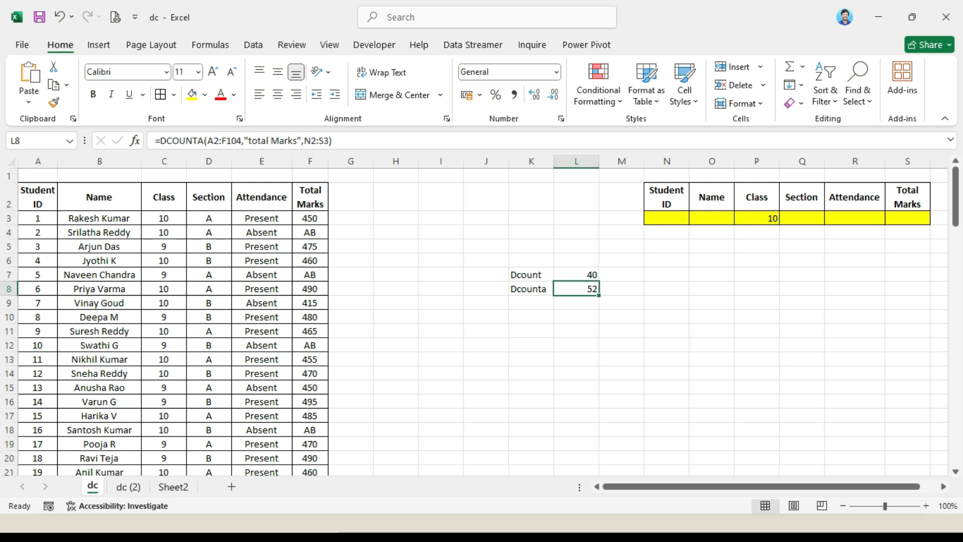
pyautogui.click(574, 275)
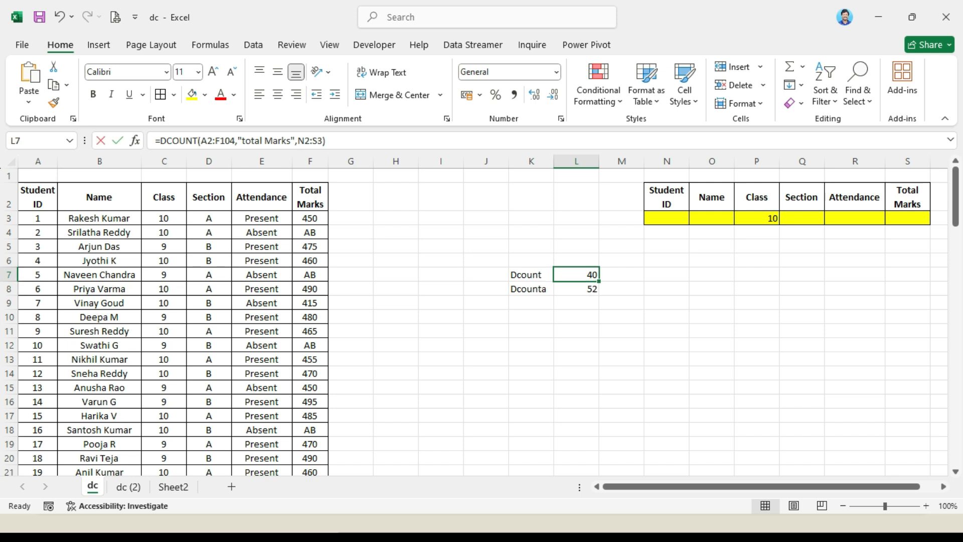
pyautogui.doubleClick(574, 275)
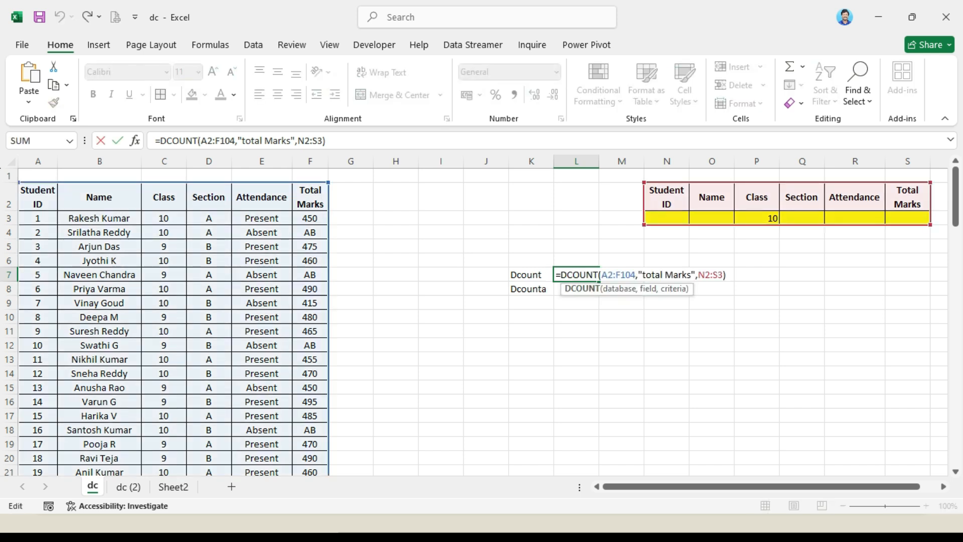
pyautogui.press('Return')
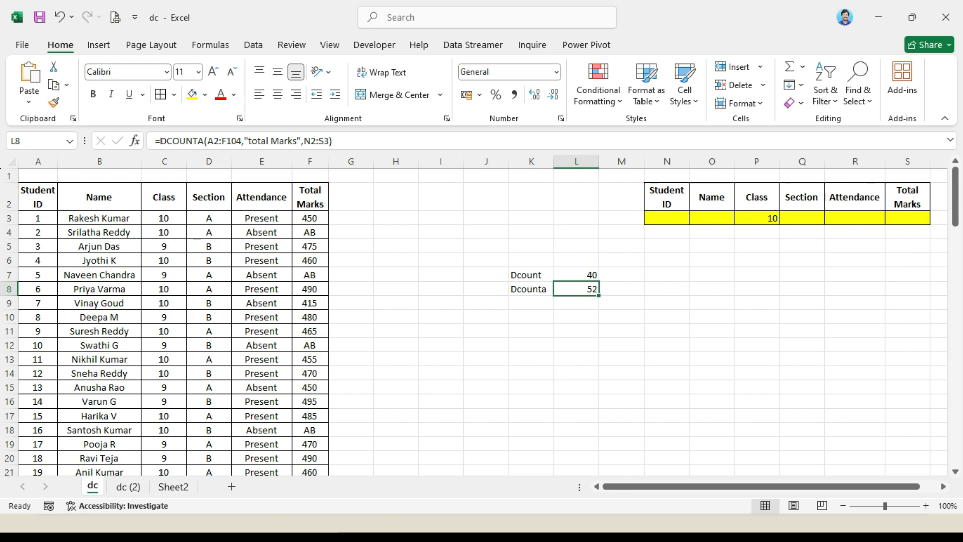
pyautogui.click(577, 274)
pyautogui.click(311, 219)
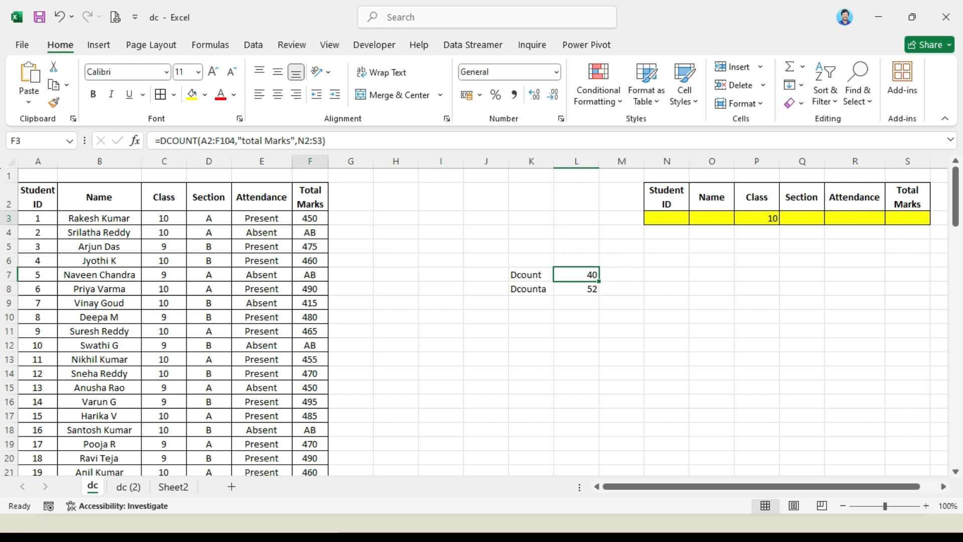
pyautogui.click(310, 233)
pyautogui.click(310, 219)
pyautogui.click(310, 233)
# Label J7 as number beside Dcount and J8 as any value beside Dcounta
pyautogui.click(532, 275)
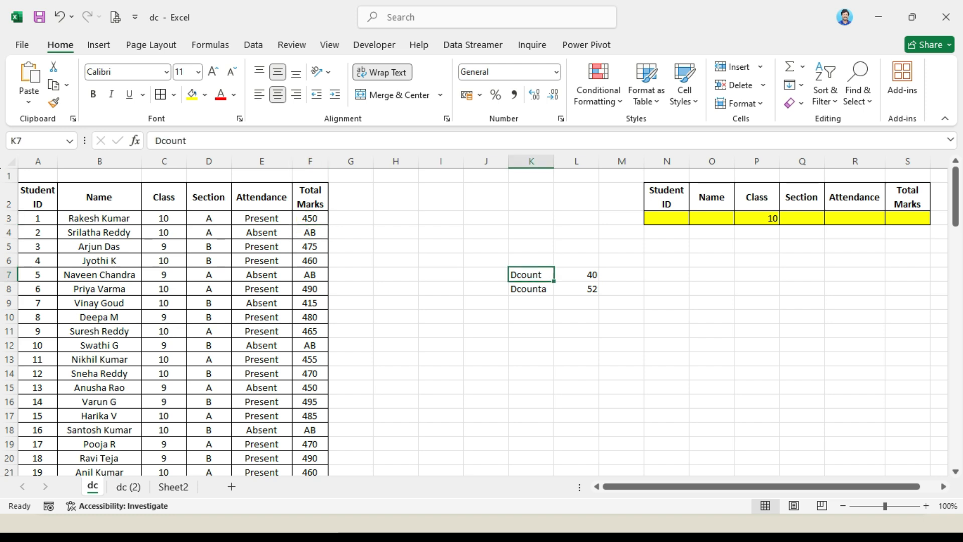
pyautogui.click(486, 274)
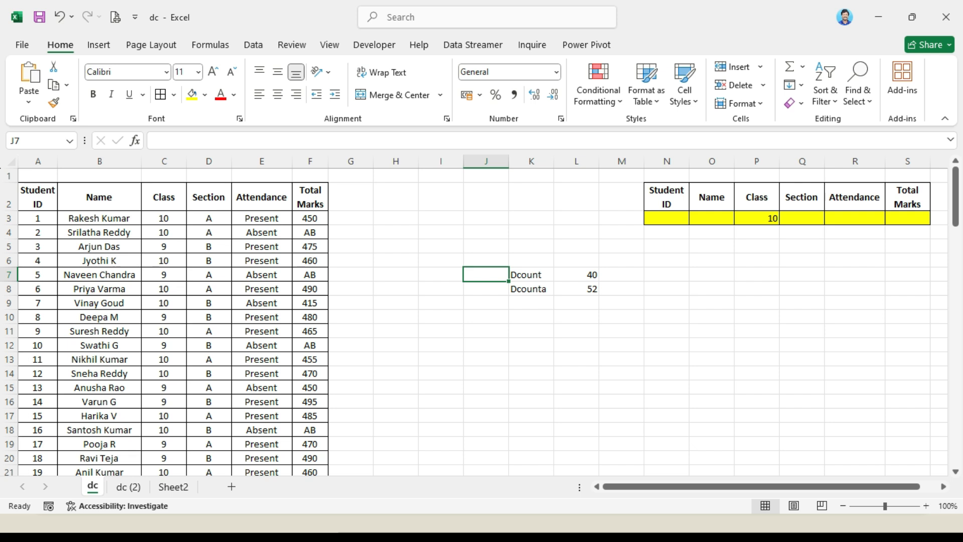
pyautogui.write('number')
pyautogui.press('Return')
pyautogui.press('Up')
pyautogui.press('Right')
pyautogui.press('Right')
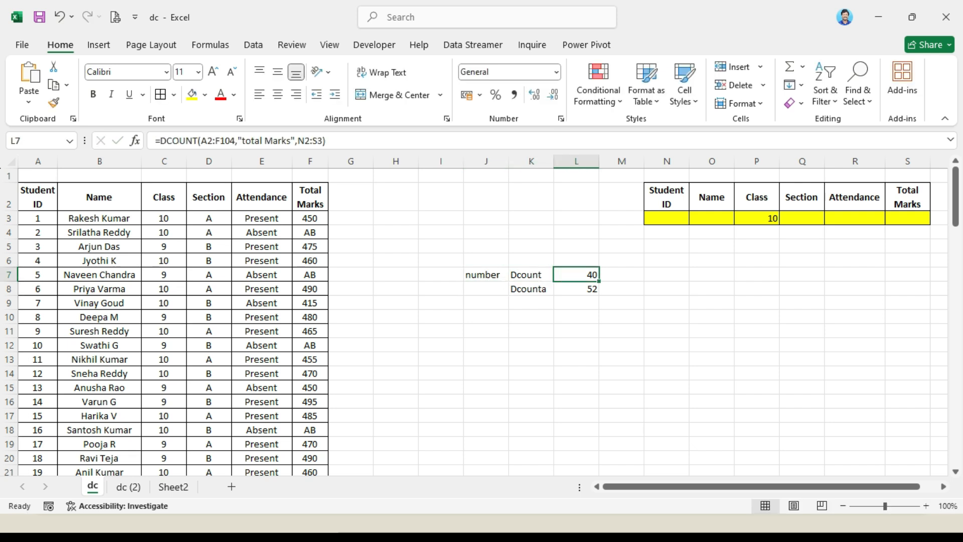
pyautogui.click(487, 289)
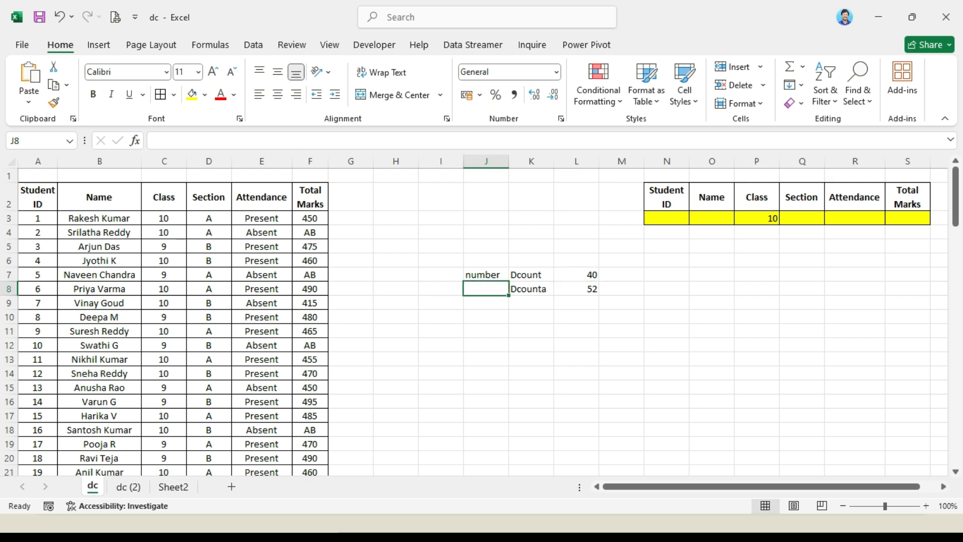
pyautogui.write('any value')
pyautogui.press('Return')
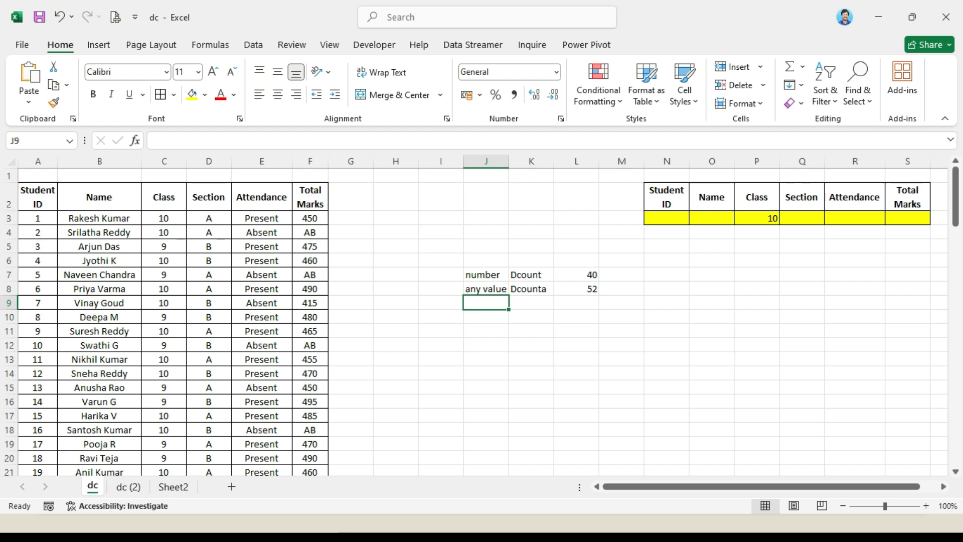
# Review the AB entry in F4, the Class criterion in P3, and the two count formulas in L7 and L8
pyautogui.click(486, 359)
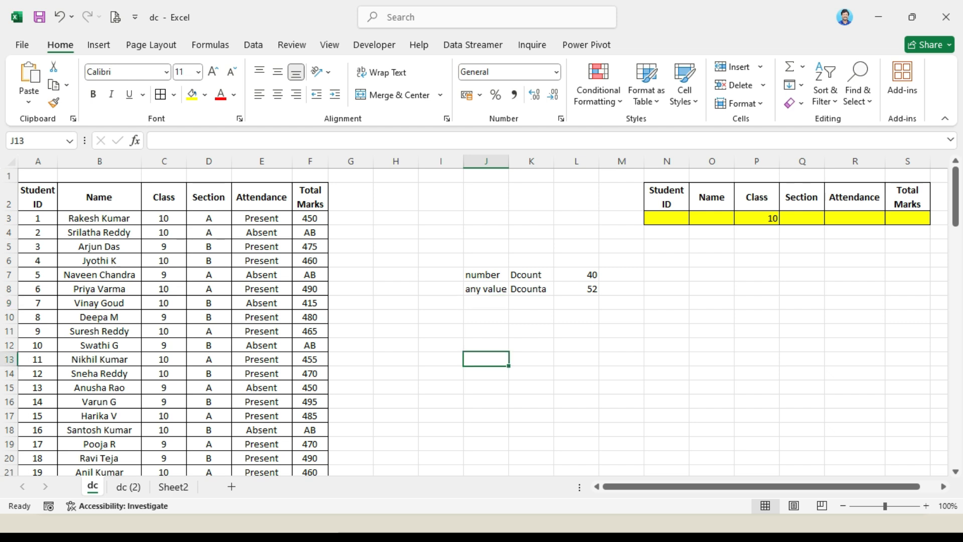
pyautogui.click(310, 232)
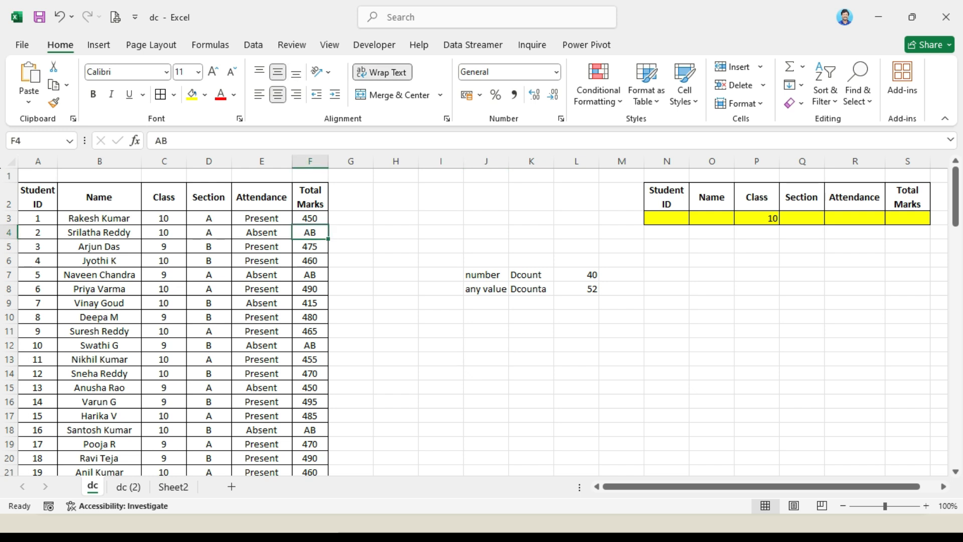
pyautogui.click(577, 289)
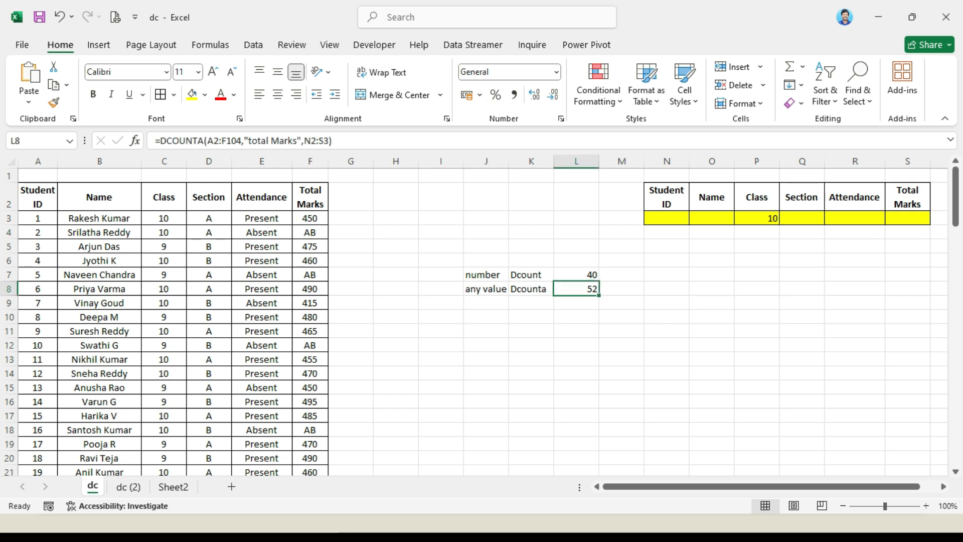
pyautogui.click(757, 218)
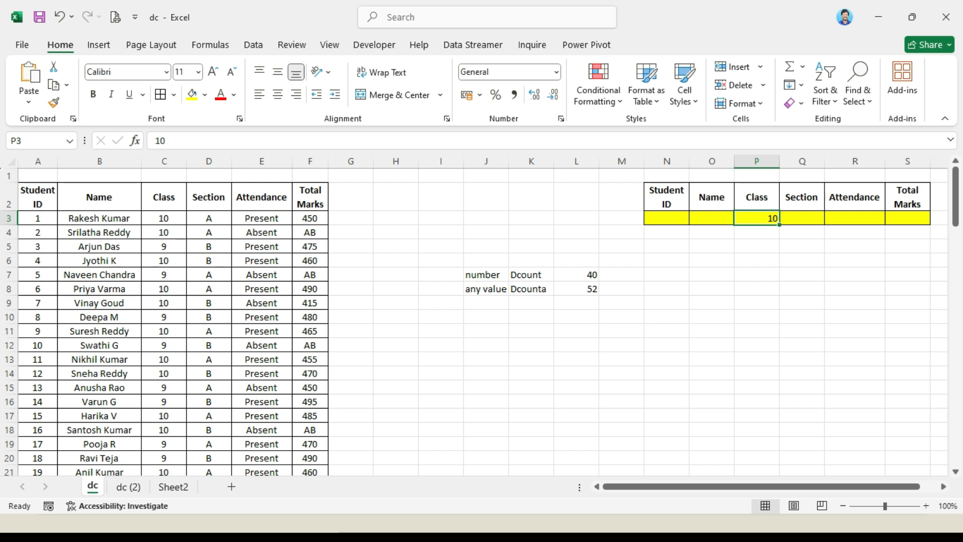
pyautogui.click(577, 275)
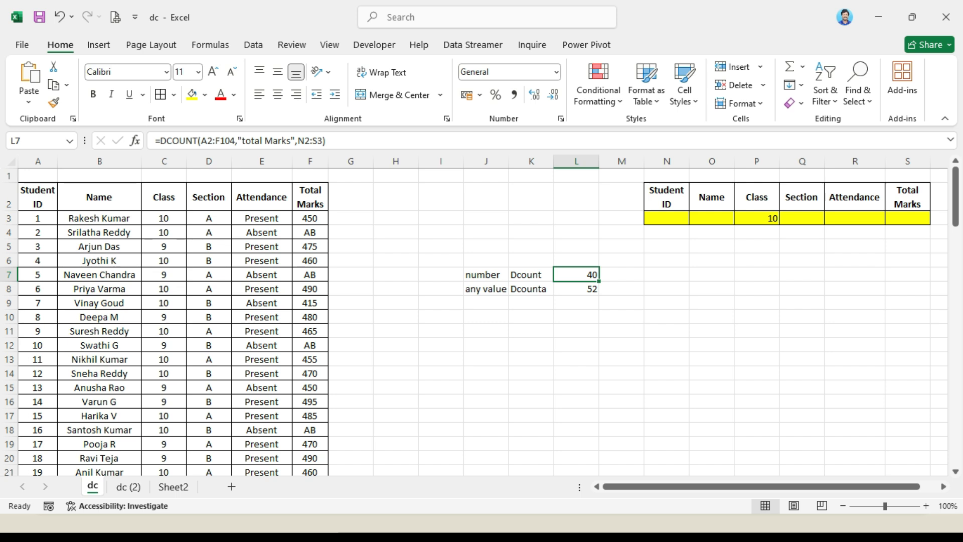
pyautogui.click(576, 290)
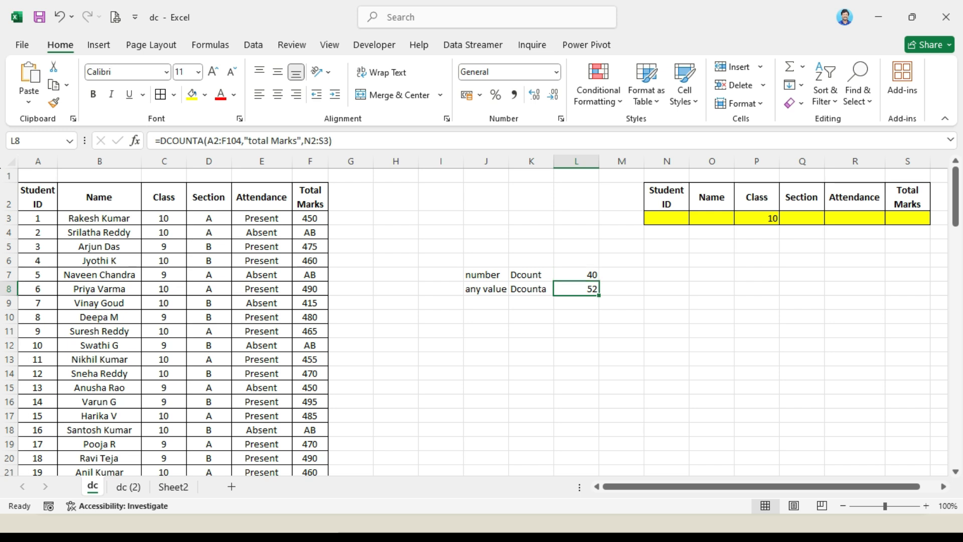
pyautogui.click(577, 274)
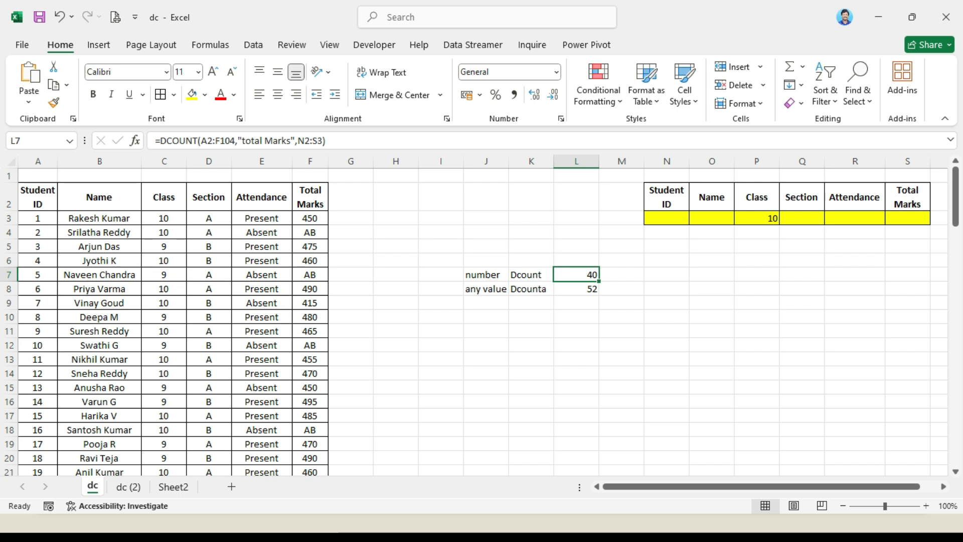
# Clear the Class criterion in P3 and enter present as the Attendance criterion in R3
pyautogui.click(757, 219)
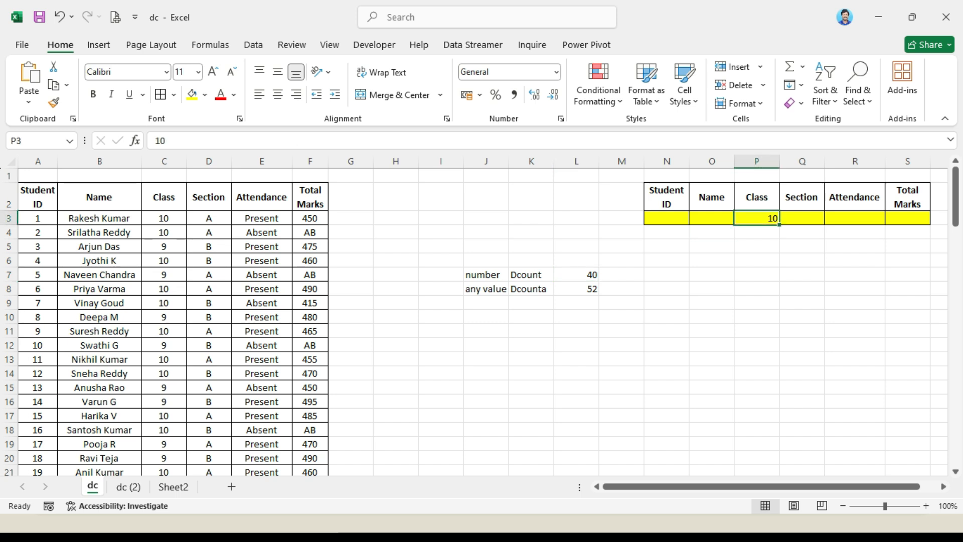
pyautogui.press('Delete')
pyautogui.press('Right')
pyautogui.press('Right')
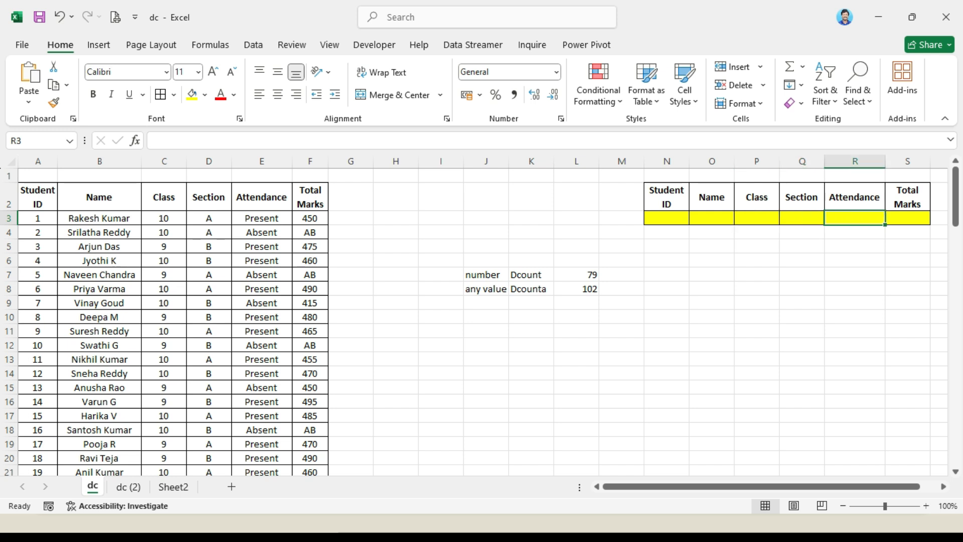
pyautogui.write('present')
pyautogui.press('Return')
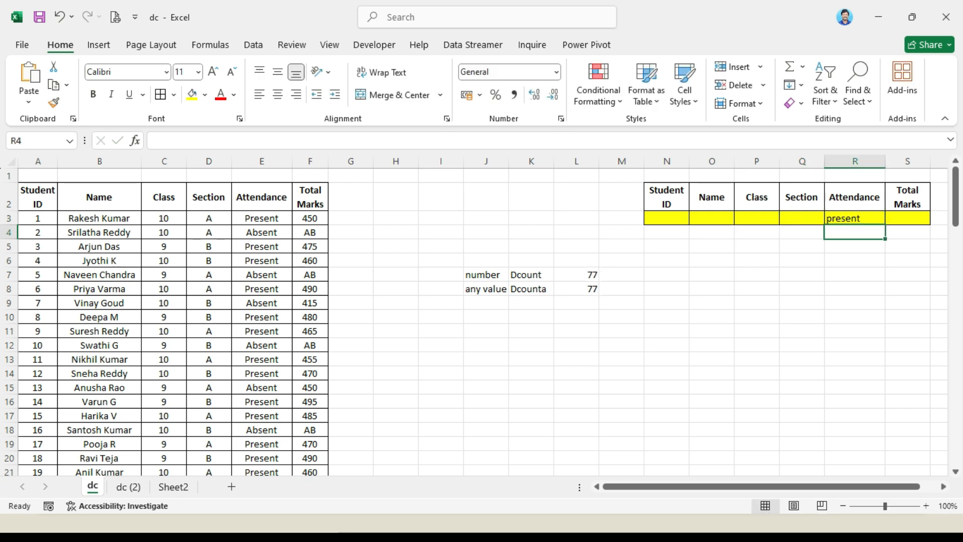
# Compare both count results in L7:L8 with the Attendance and Total Marks entries in the first two student rows
pyautogui.moveTo(577, 275); pyautogui.dragTo(577, 290)
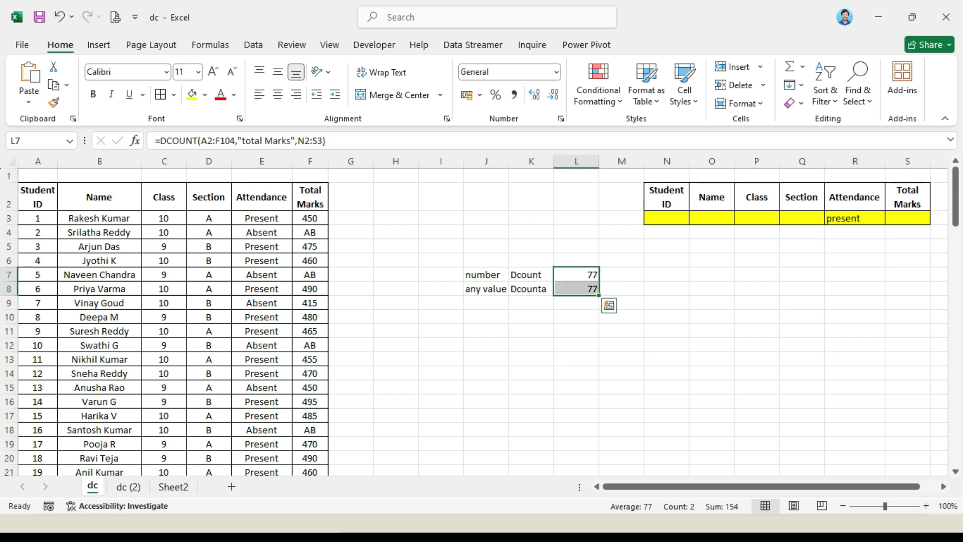
pyautogui.click(577, 275)
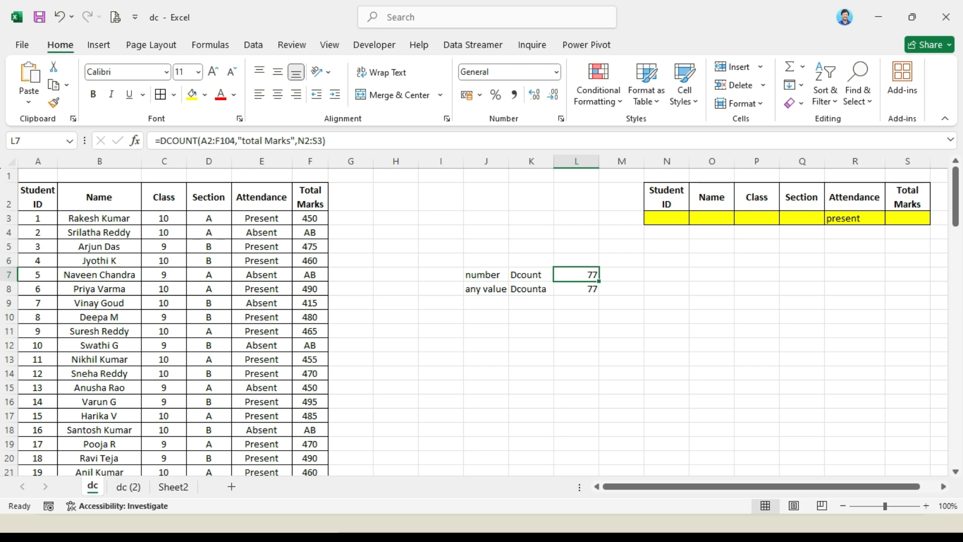
pyautogui.click(261, 218)
pyautogui.click(311, 219)
pyautogui.click(260, 233)
pyautogui.click(310, 233)
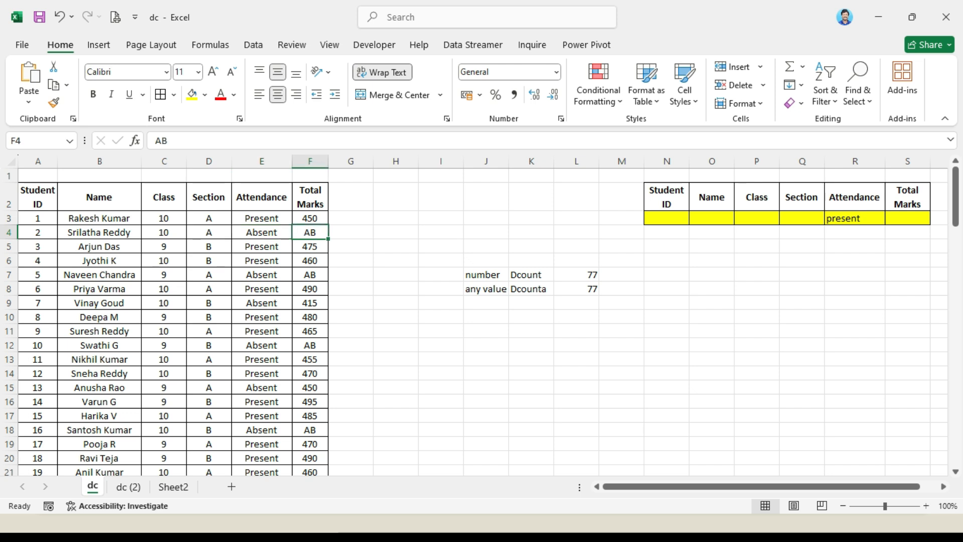
pyautogui.click(855, 218)
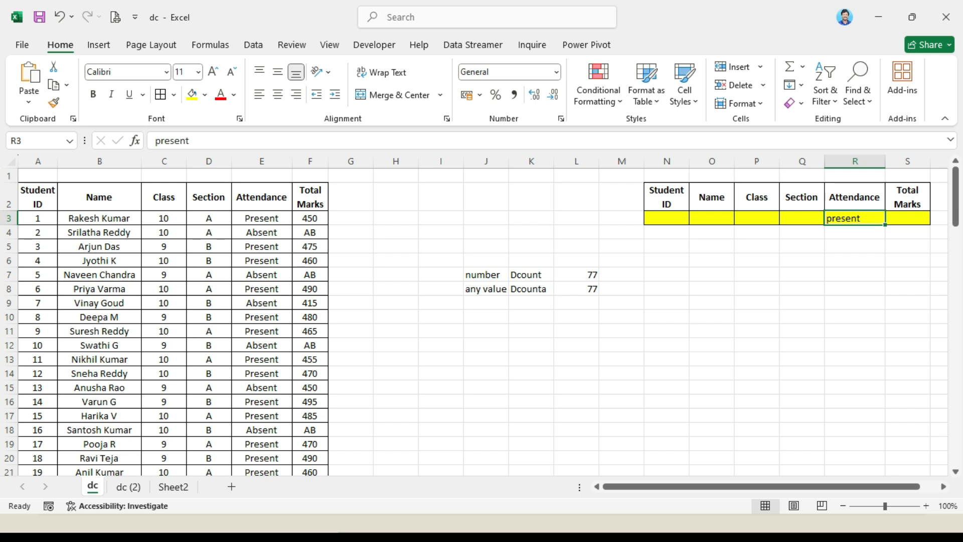
pyautogui.click(531, 275)
pyautogui.click(531, 289)
pyautogui.moveTo(576, 275); pyautogui.dragTo(577, 289)
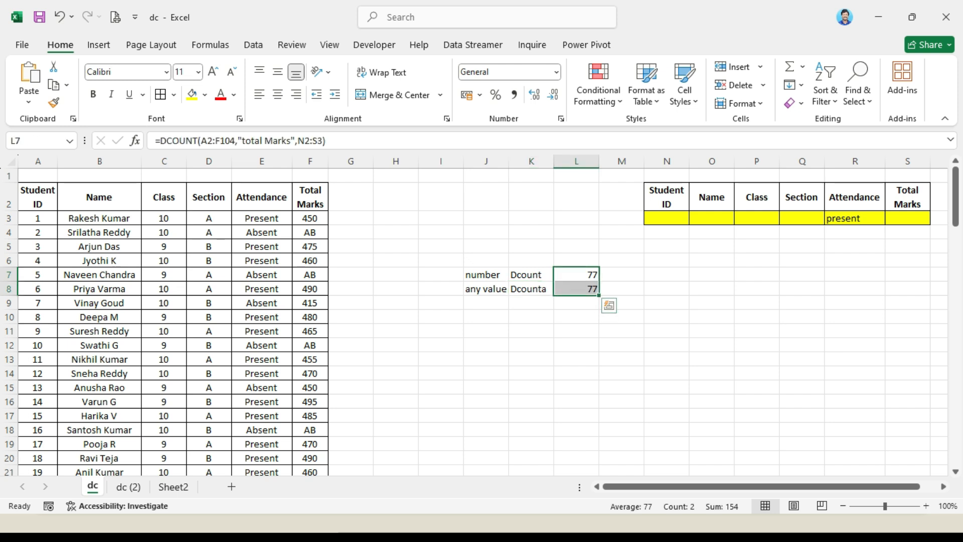
# Enter 9 as the Class criterion in P3 and check both count results in L7:L8
pyautogui.click(757, 218)
pyautogui.write('9')
pyautogui.press('Return')
pyautogui.moveTo(576, 275); pyautogui.dragTo(576, 289)
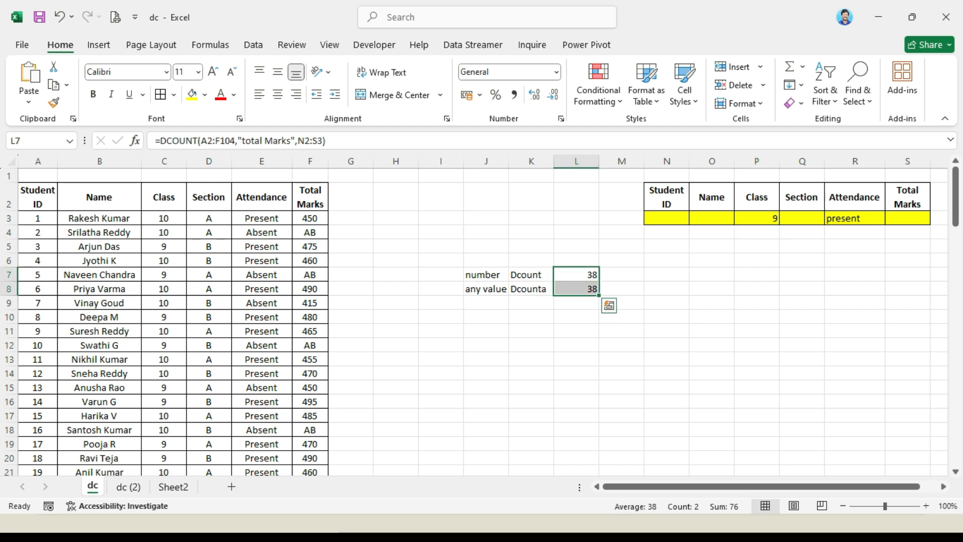
# Change the Attendance criterion in R3 to absent and examine the DCOUNT and DCOUNTA results in L7:L8
pyautogui.click(855, 218)
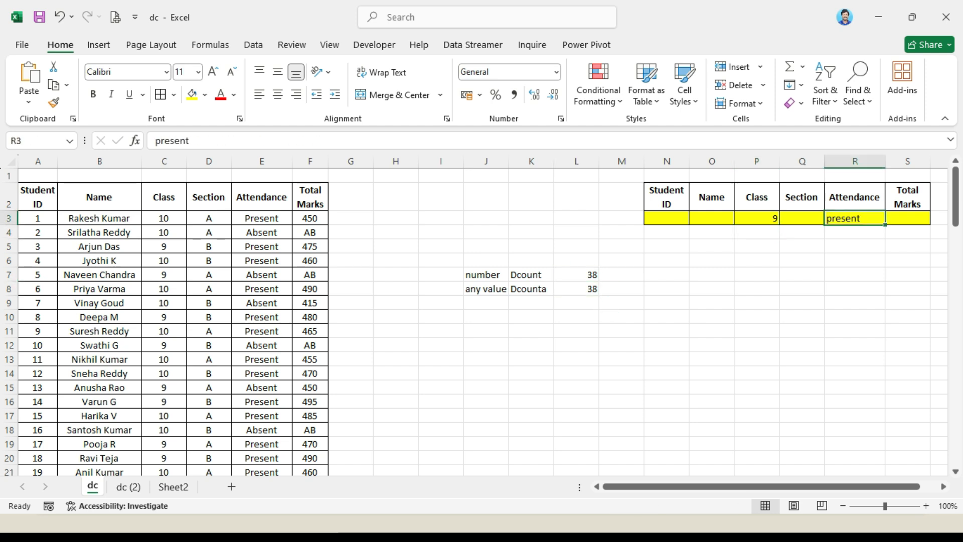
pyautogui.write('absent')
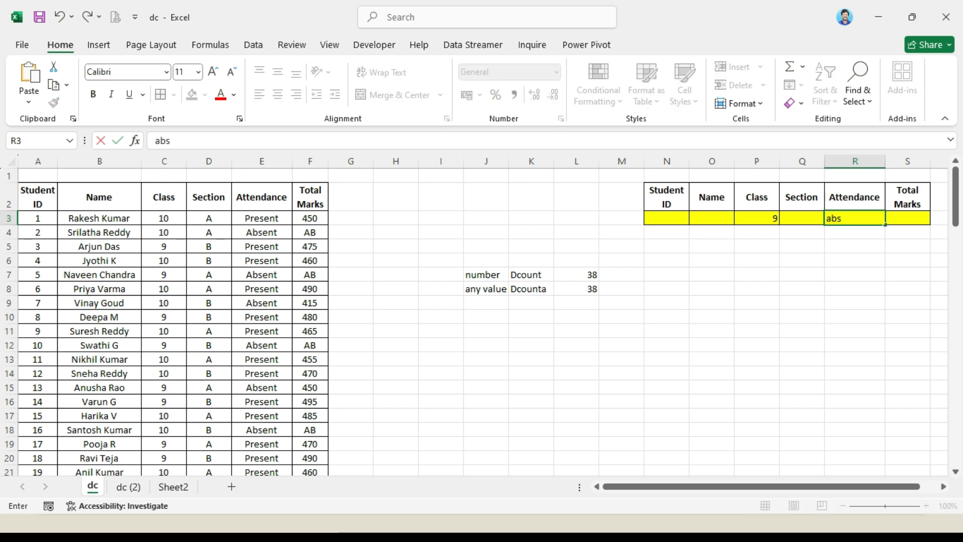
pyautogui.press('Return')
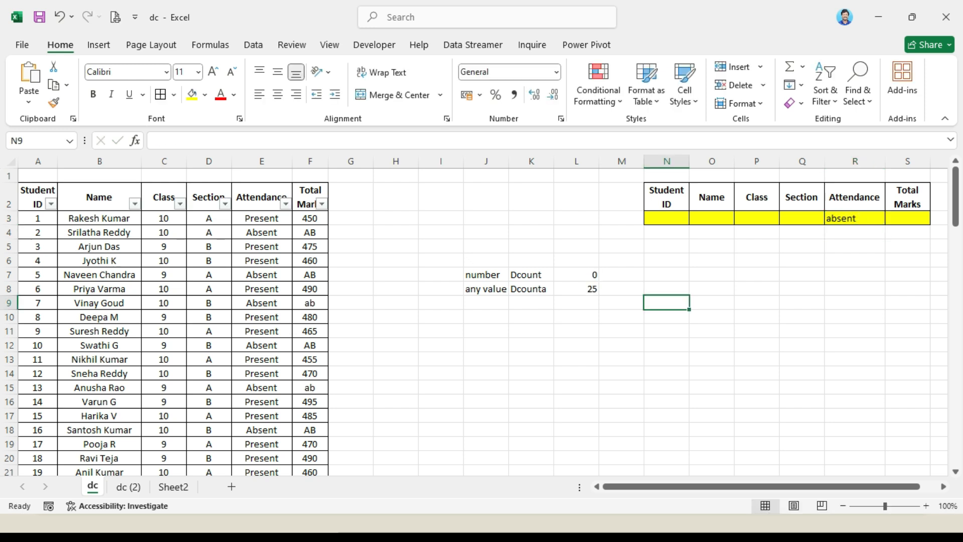
pyautogui.click(855, 218)
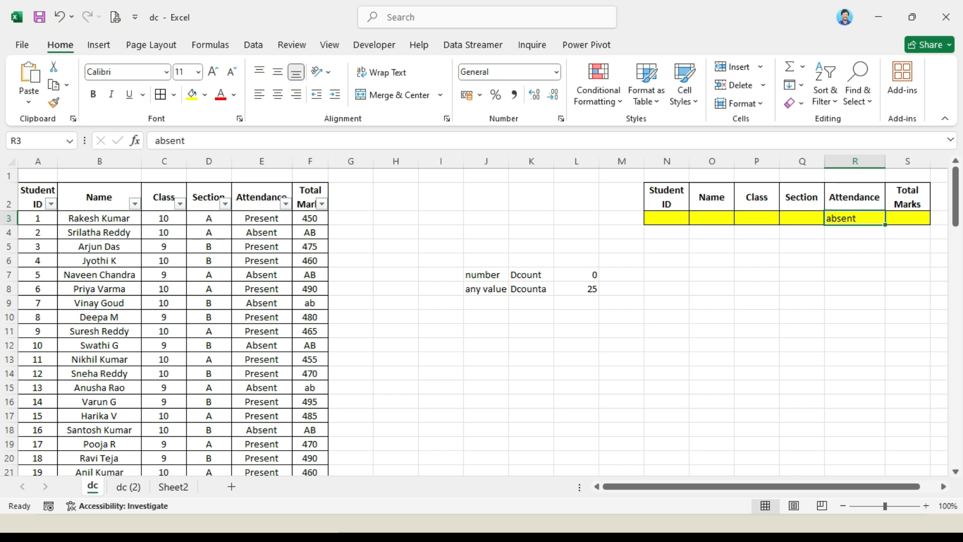
pyautogui.moveTo(577, 289); pyautogui.dragTo(576, 275)
pyautogui.click(576, 275)
pyautogui.click(531, 289)
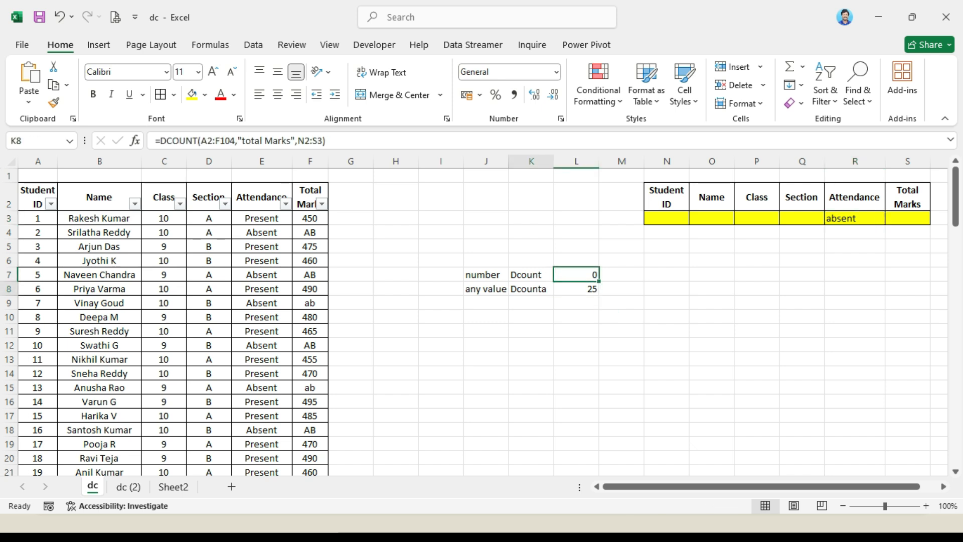
pyautogui.click(577, 289)
pyautogui.click(666, 317)
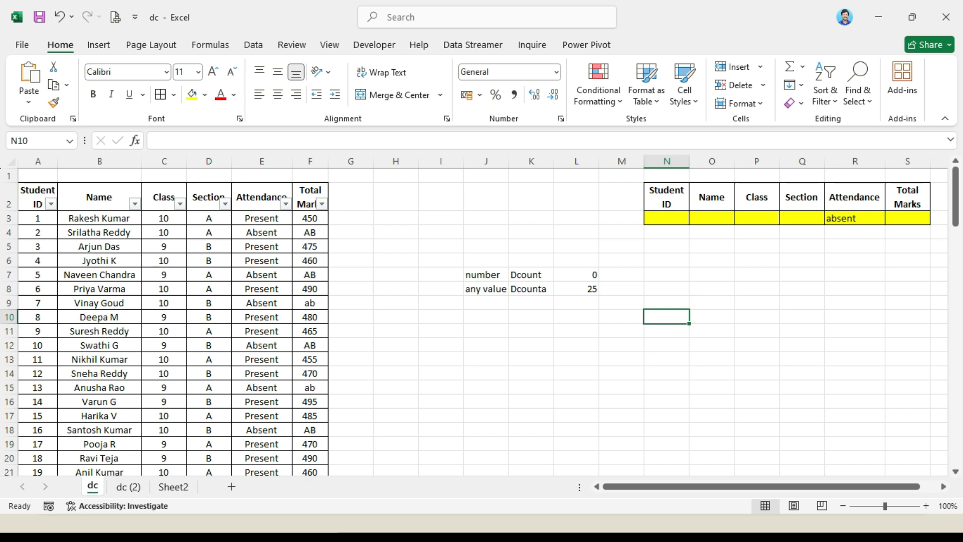
# Set the Class criterion in P3 to 10 alongside the absent criterion
pyautogui.click(757, 218)
pyautogui.write('10')
pyautogui.press('Return')
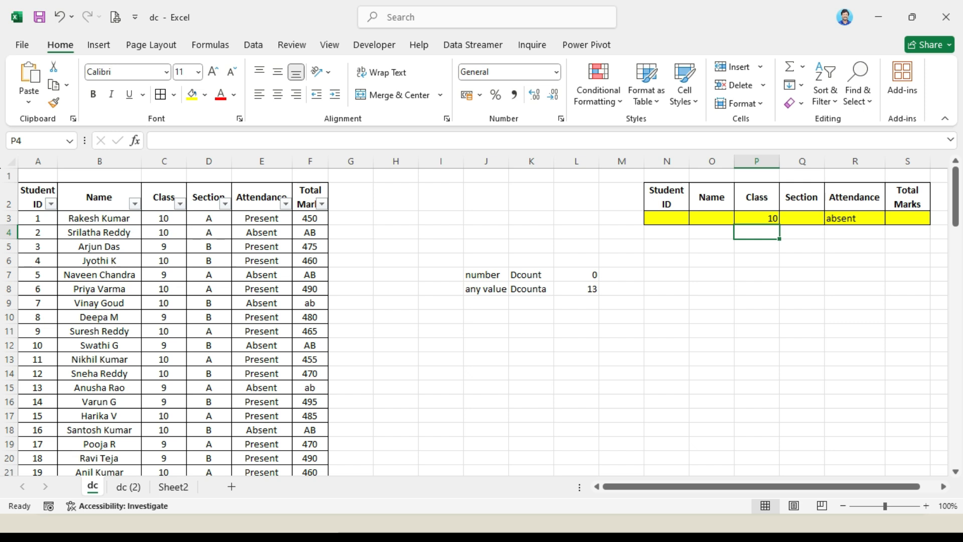
# Set the Class criterion in P3 to 9 alongside the absent criterion and check the DCOUNTA result in L8
pyautogui.click(576, 289)
pyautogui.click(757, 219)
pyautogui.write('9')
pyautogui.press('Return')
pyautogui.click(577, 289)
pyautogui.click(667, 317)
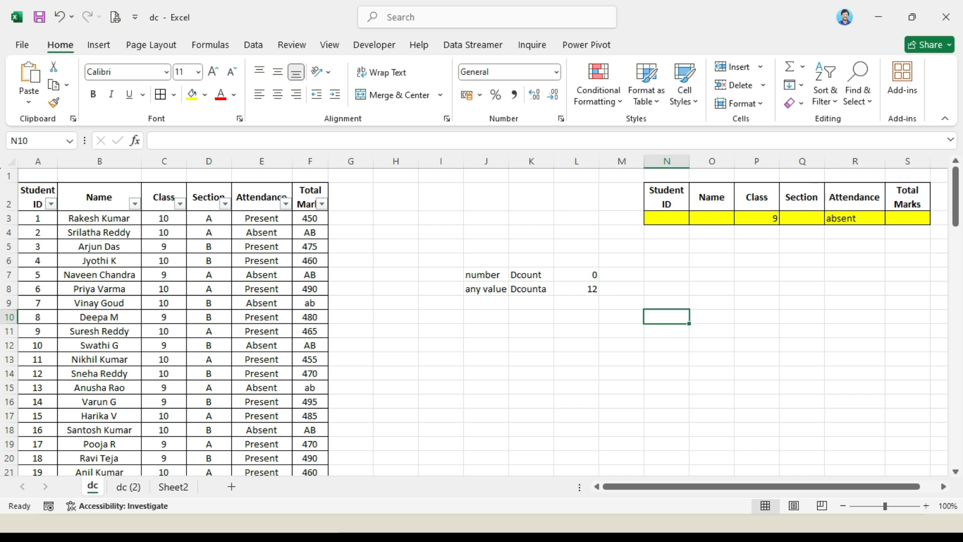
# Compare the DCOUNT and DCOUNTA rows in K7:L8 and inspect the DCOUNT formula in L7
pyautogui.click(532, 289)
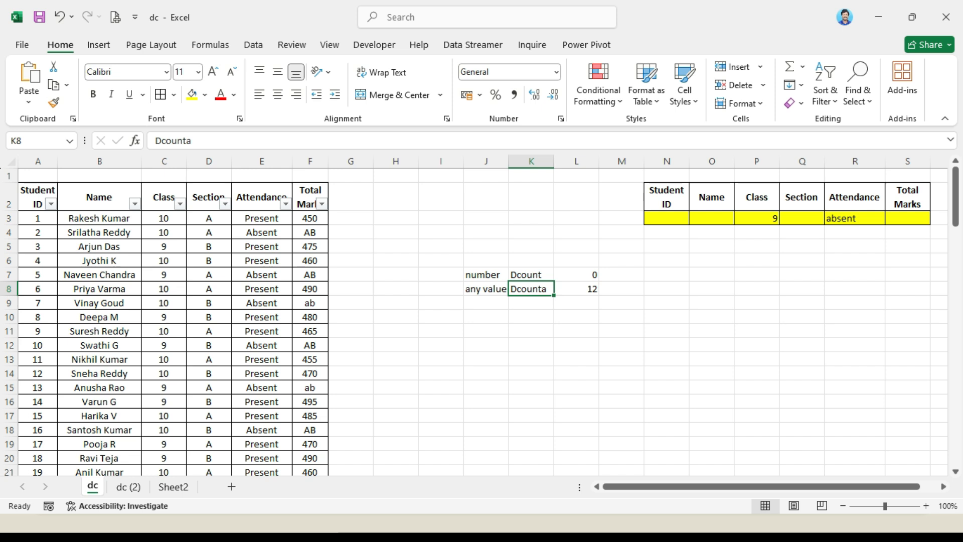
pyautogui.click(531, 275)
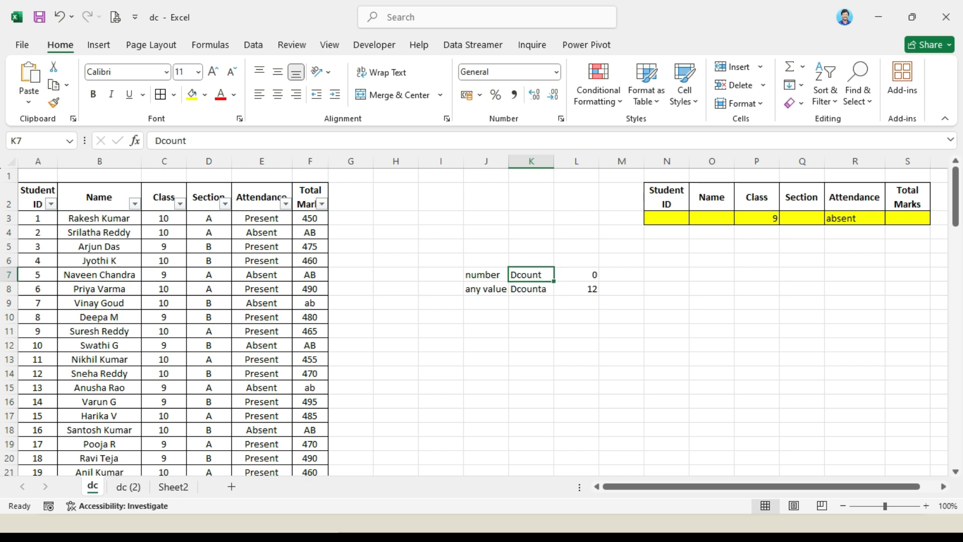
pyautogui.click(576, 275)
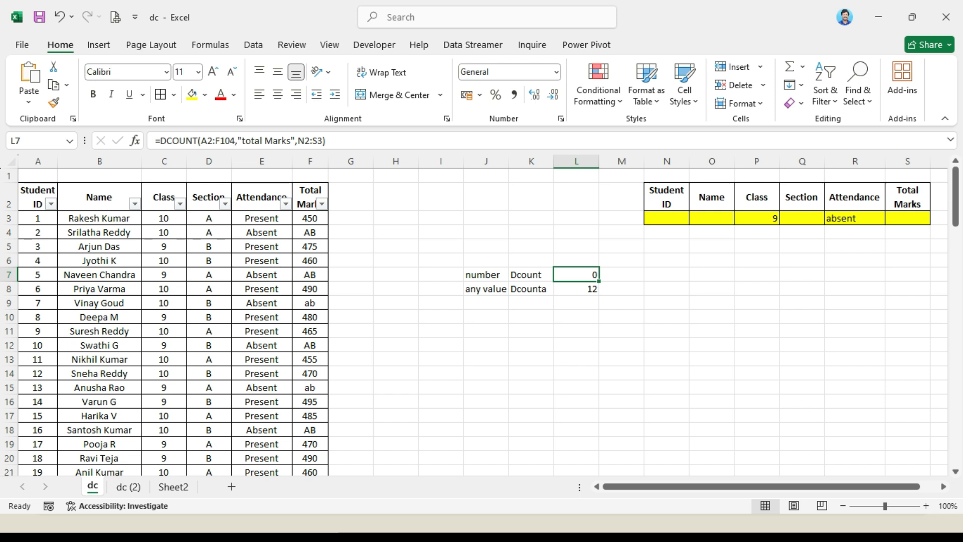
pyautogui.click(532, 289)
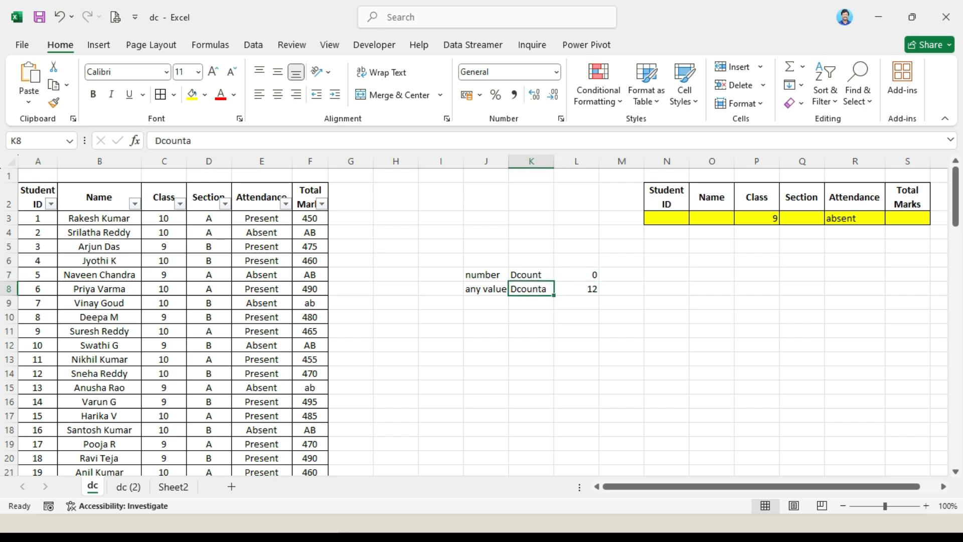
pyautogui.click(621, 317)
# Clear the Class and Attendance criteria in P3:R3, leaving the whole criteria row N3:S3 blank
pyautogui.moveTo(756, 218); pyautogui.dragTo(855, 219)
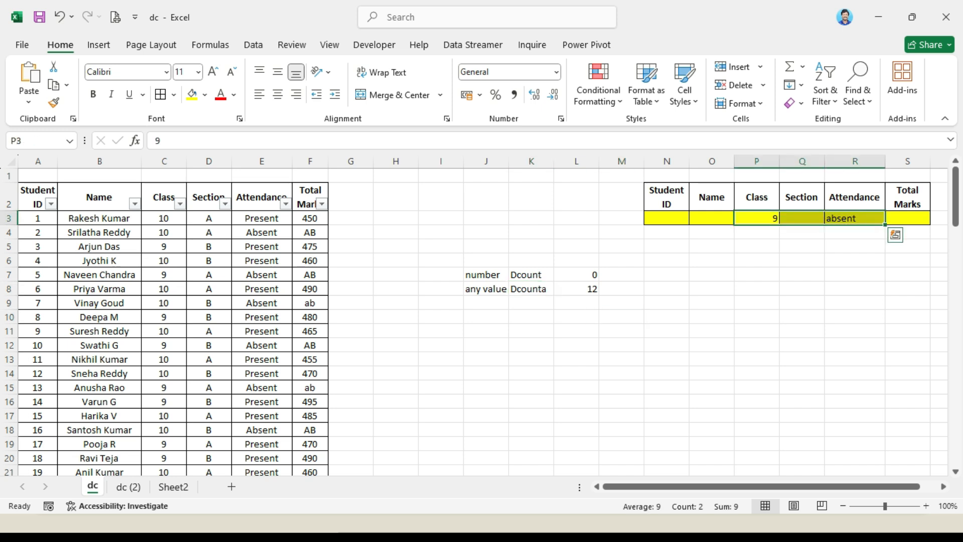
pyautogui.press('Delete')
pyautogui.click(756, 303)
pyautogui.click(667, 218)
pyautogui.moveTo(667, 219); pyautogui.dragTo(908, 218)
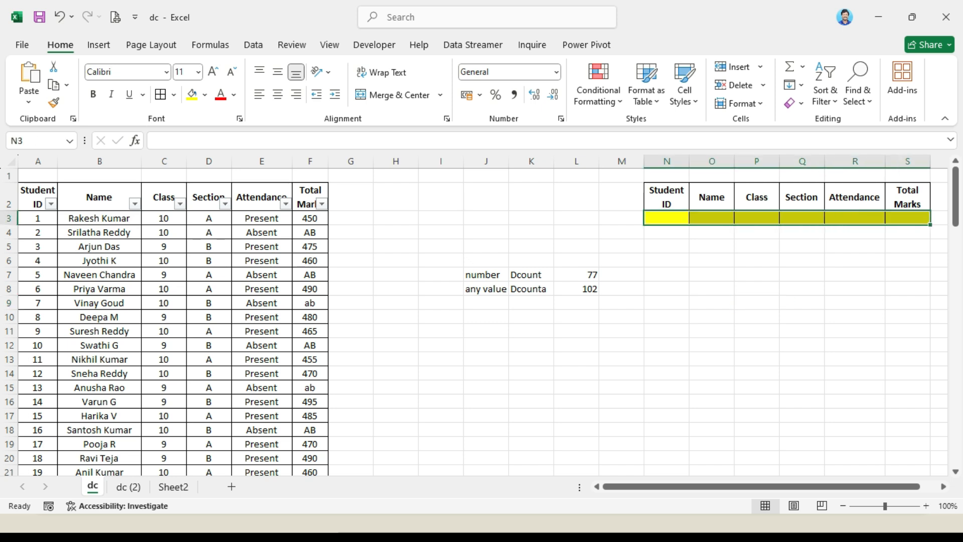
pyautogui.click(855, 260)
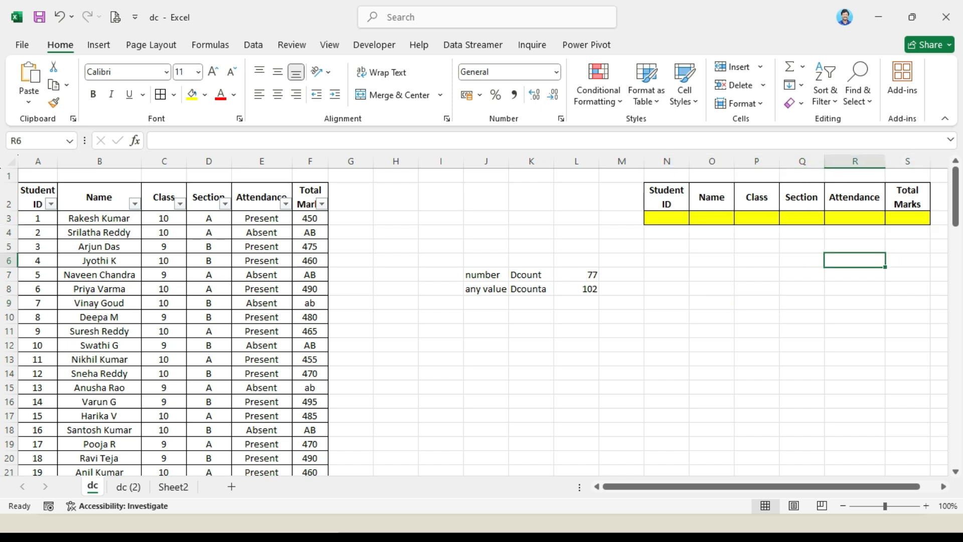
# Enter 10 as the Class criterion in P3 and a as the Section criterion in Q3
pyautogui.click(756, 218)
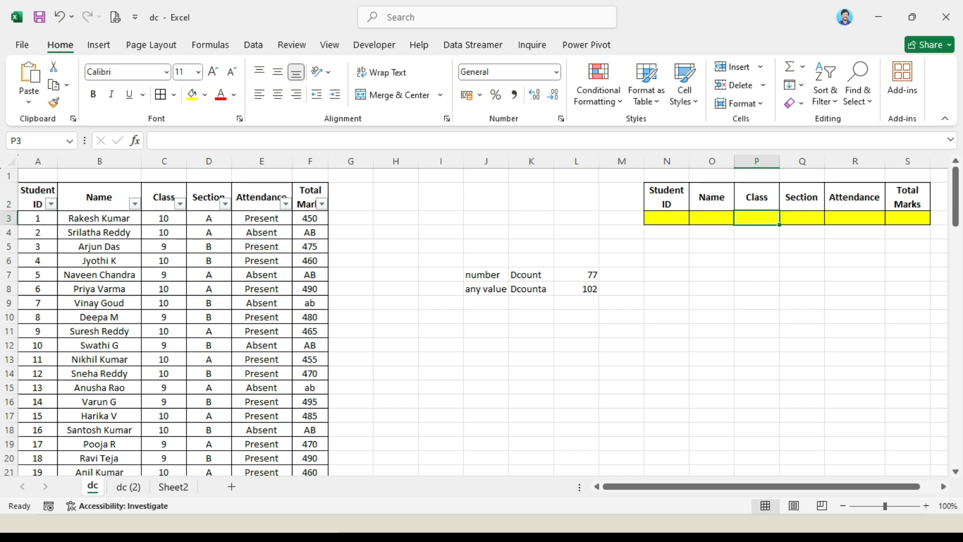
pyautogui.write('10')
pyautogui.press('Tab')
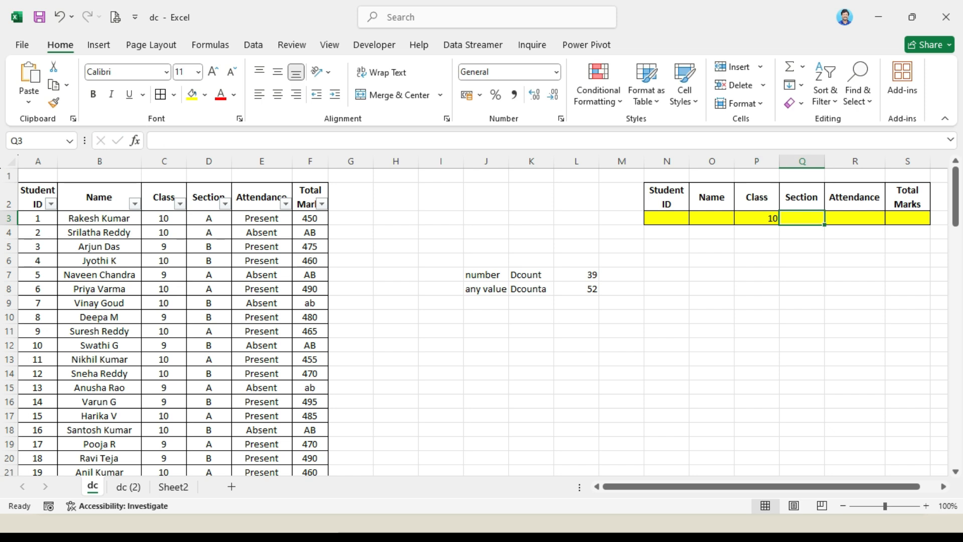
pyautogui.write('a')
pyautogui.press('Tab')
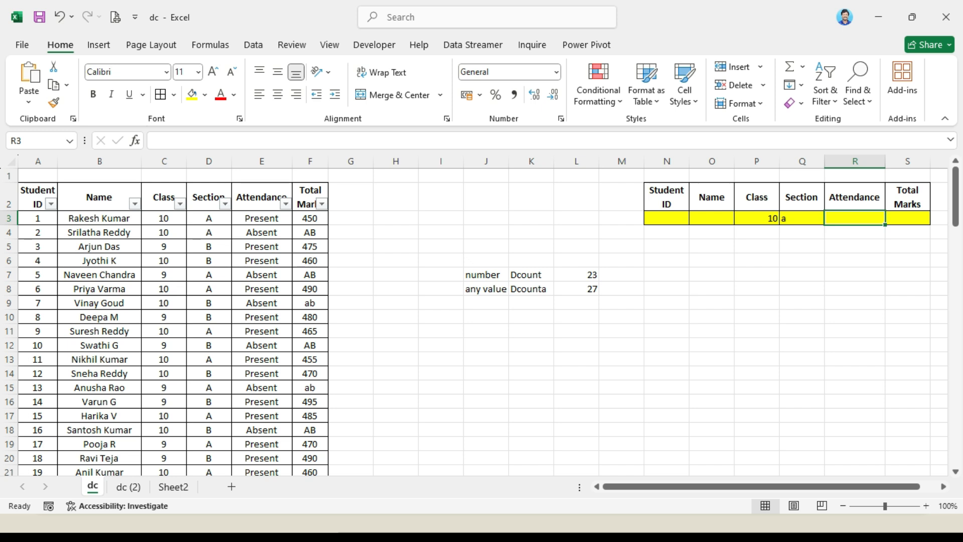
# Compare the DCOUNT and DCOUNTA results in L7:L8 for the combined Class and Section criteria
pyautogui.click(531, 274)
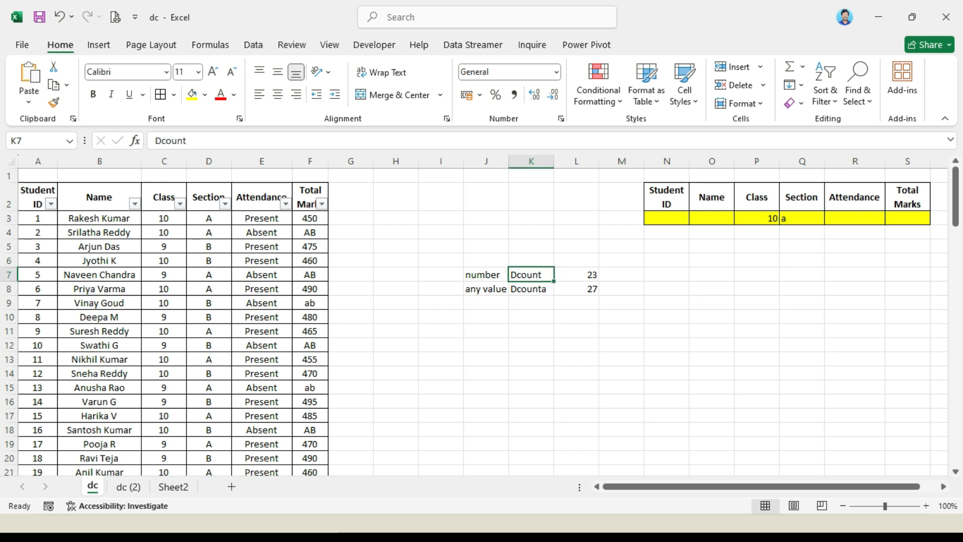
pyautogui.hotkey('shift', 'Down')
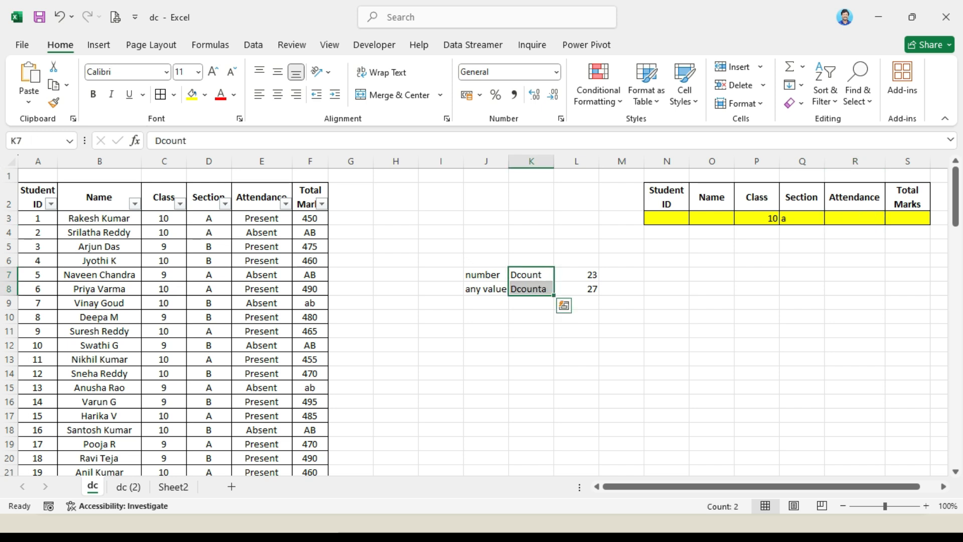
pyautogui.click(622, 289)
pyautogui.click(622, 275)
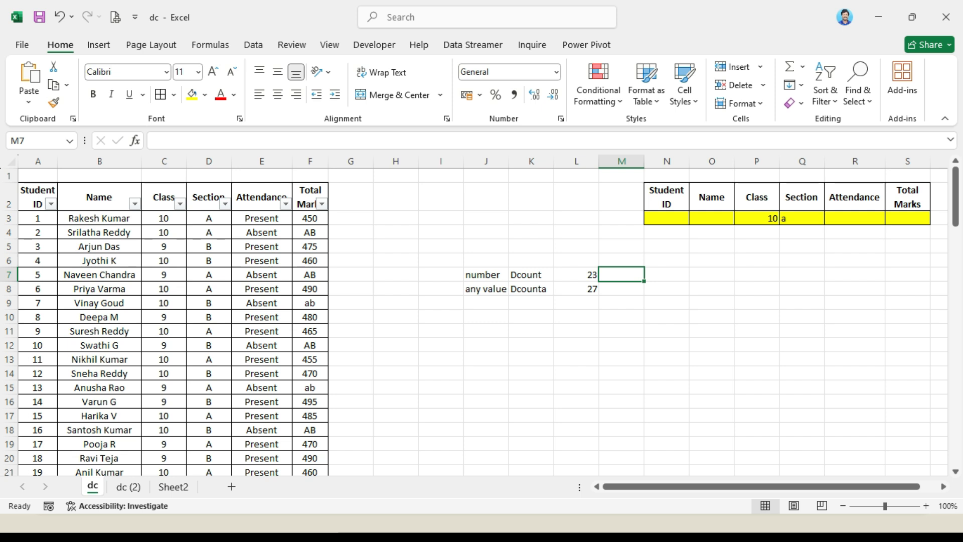
# Enter >400 as the Total Marks criterion in S3 and check the DCOUNTA result in L8
pyautogui.click(908, 218)
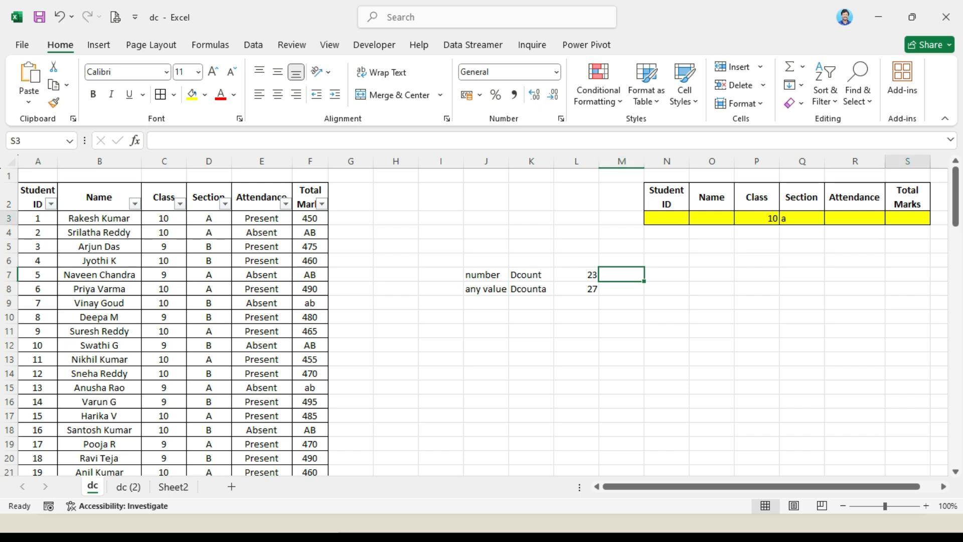
pyautogui.write('>')
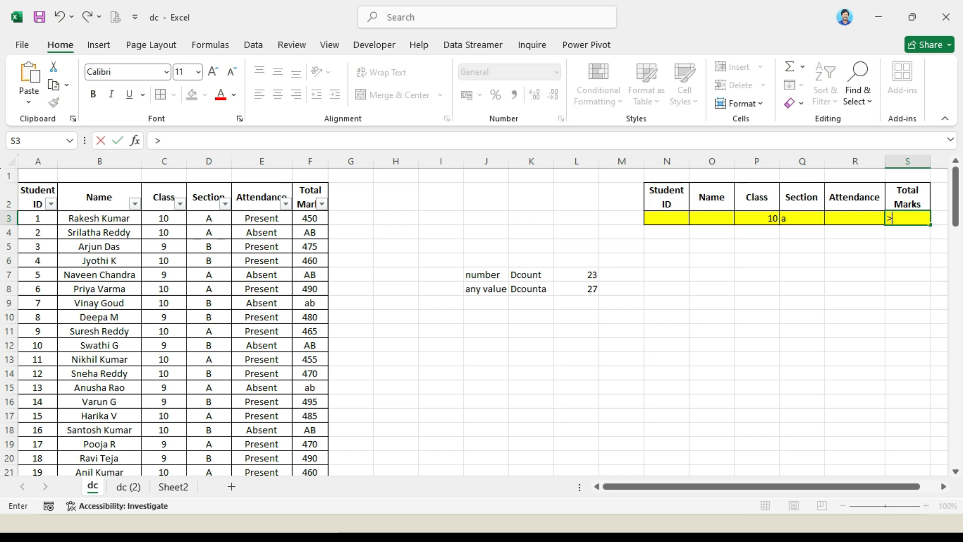
pyautogui.write('400')
pyautogui.press('Return')
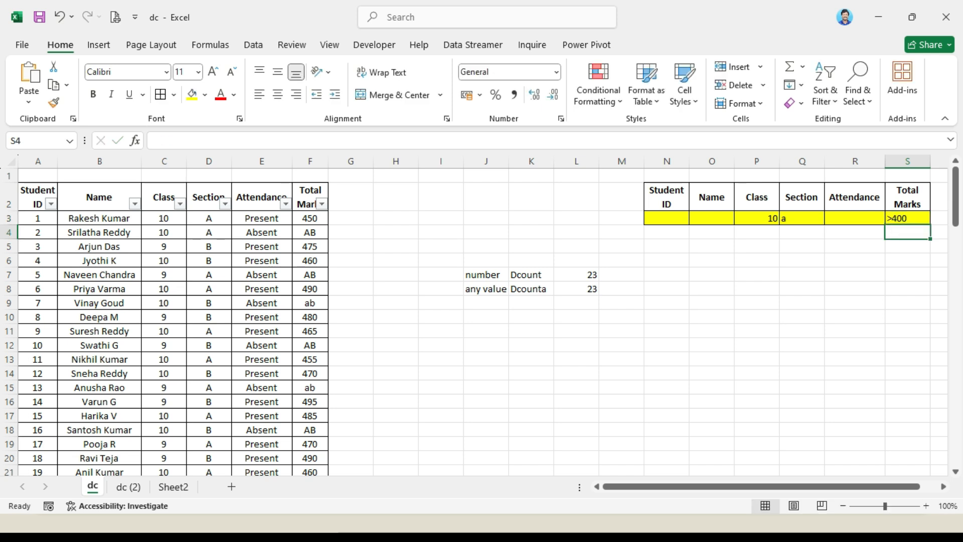
pyautogui.click(577, 289)
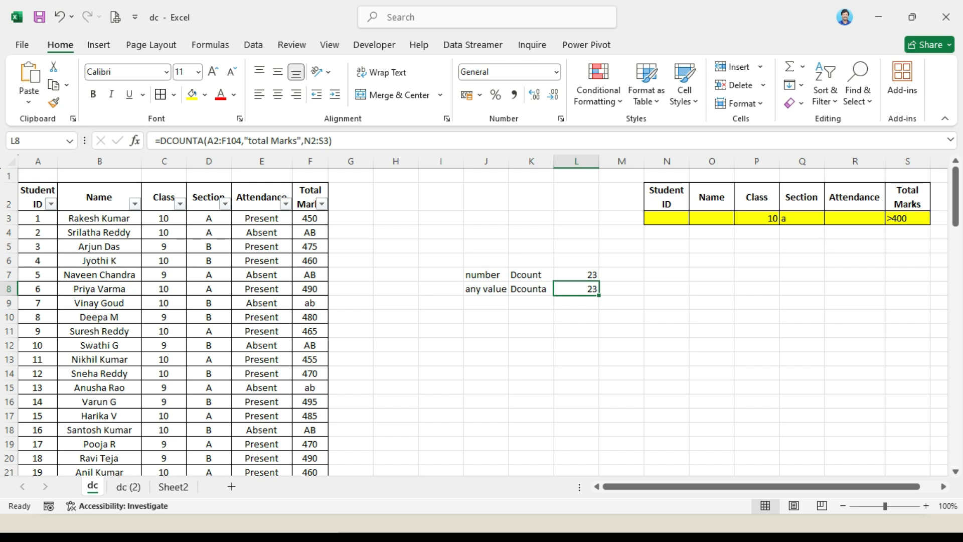
# Change the Total Marks criterion in S3 to >430
pyautogui.doubleClick(902, 219)
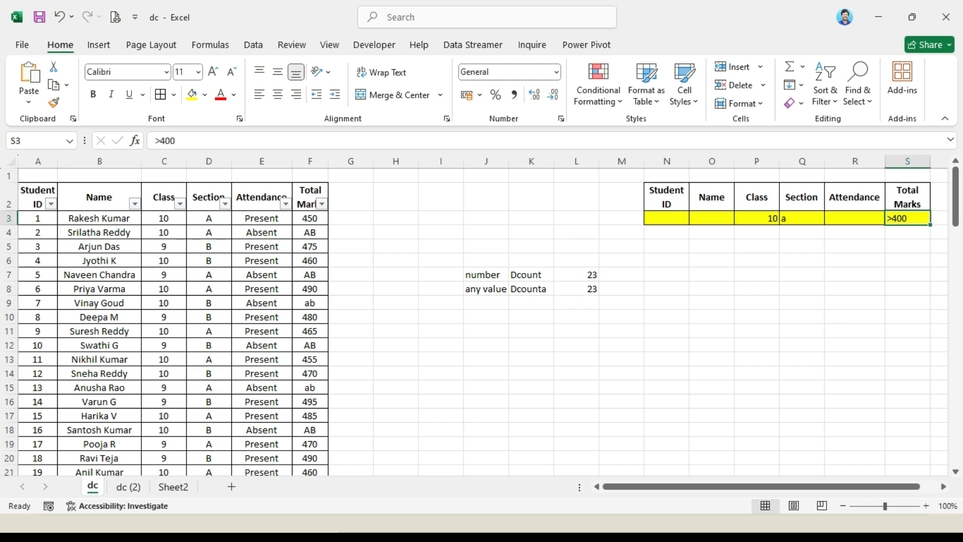
pyautogui.press('BackSpace')
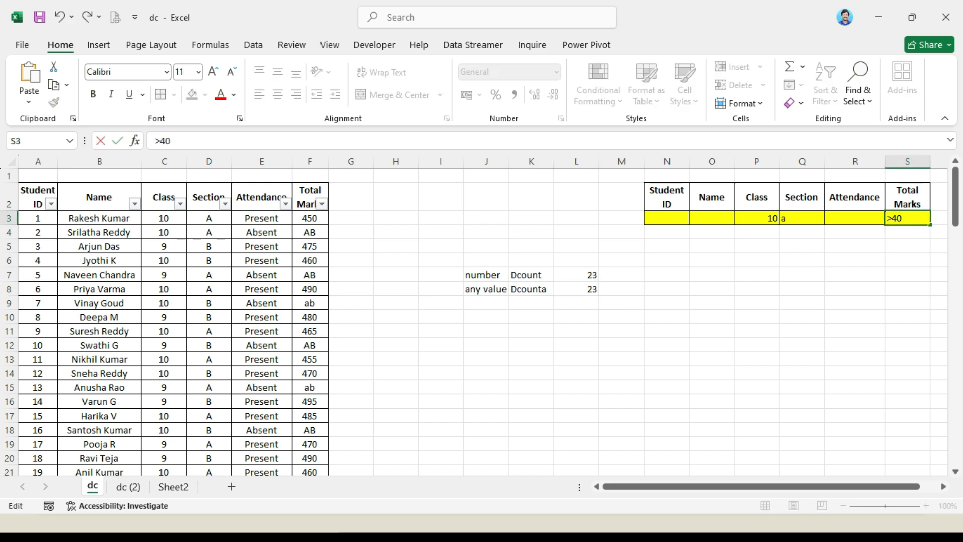
pyautogui.write('3')
pyautogui.press('Return')
pyautogui.click(903, 220)
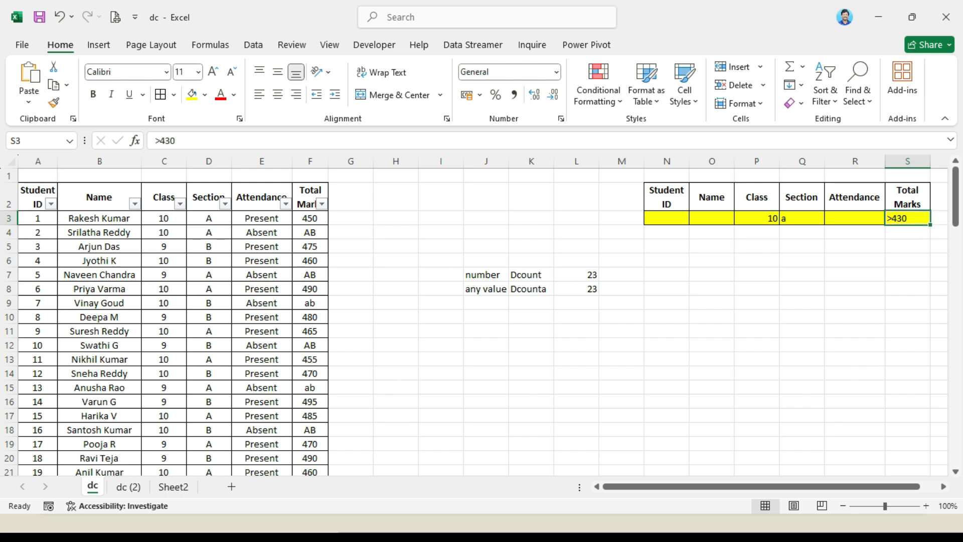
# Raise the Total Marks criterion in S3 to >460 and examine both count results in L7:L8
pyautogui.doubleClick(902, 219)
pyautogui.press('BackSpace')
pyautogui.write('6')
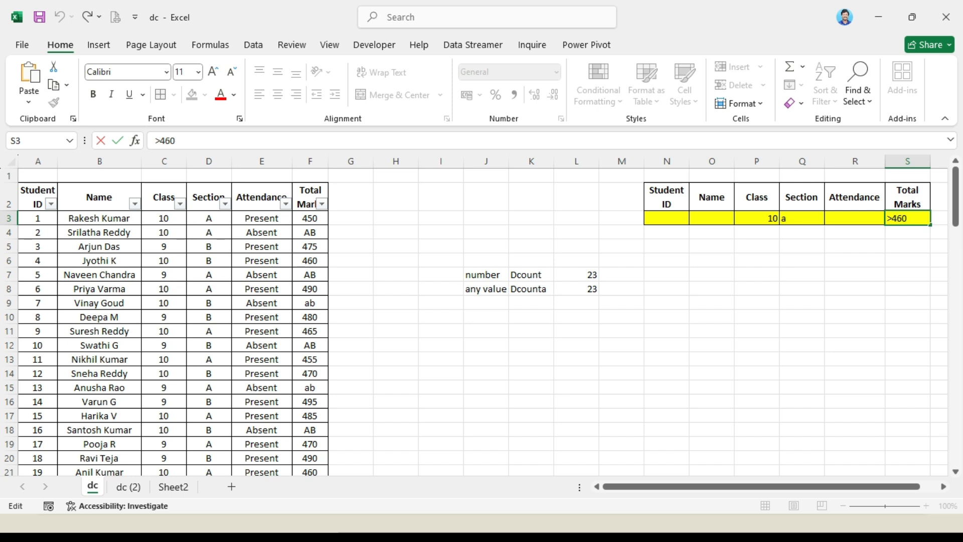
pyautogui.press('Return')
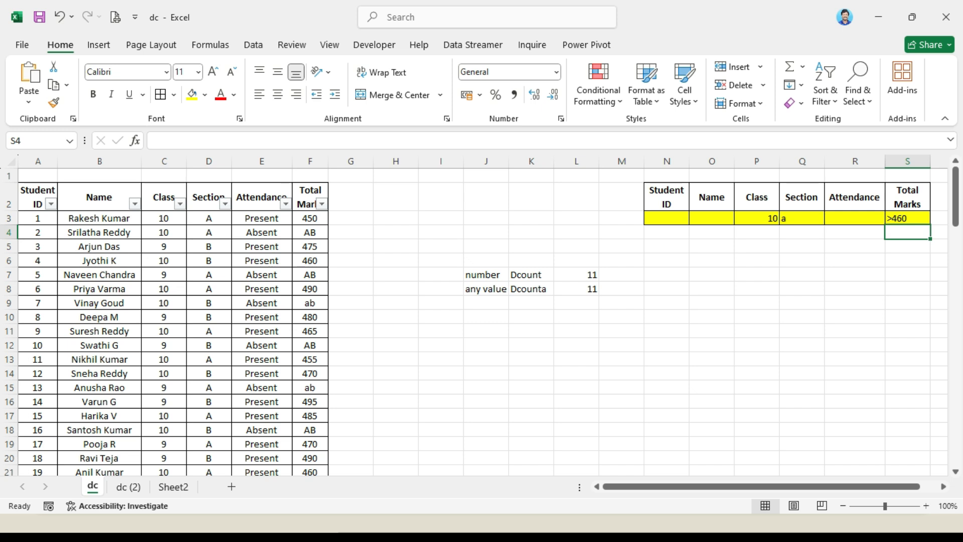
pyautogui.press('Up')
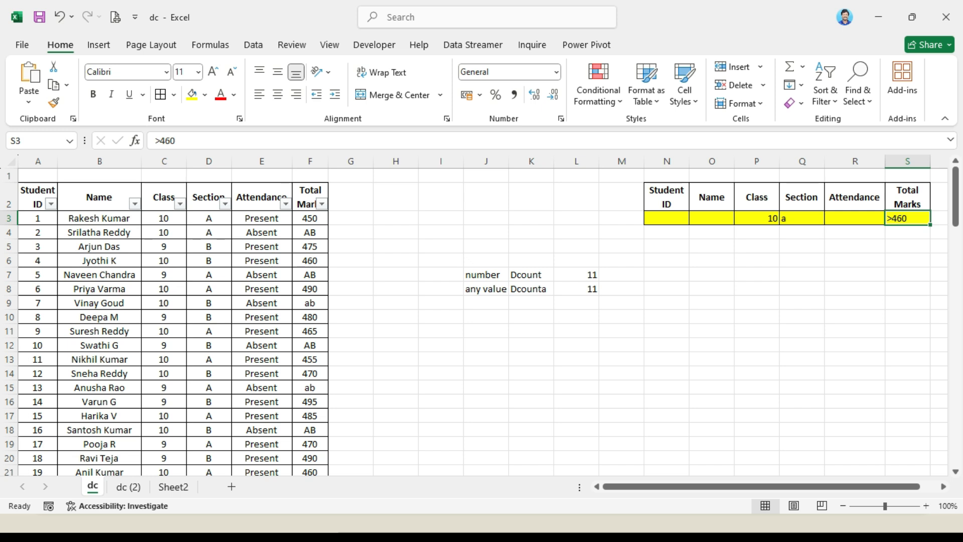
# Clear the Class and Section criteria in P3 and Q3, keeping only the Total Marks criterion
pyautogui.click(756, 219)
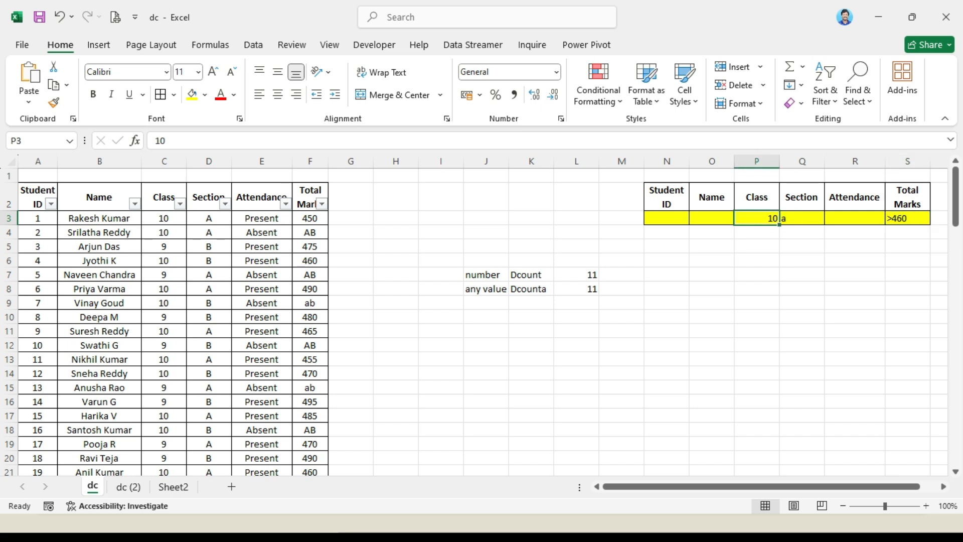
pyautogui.click(802, 218)
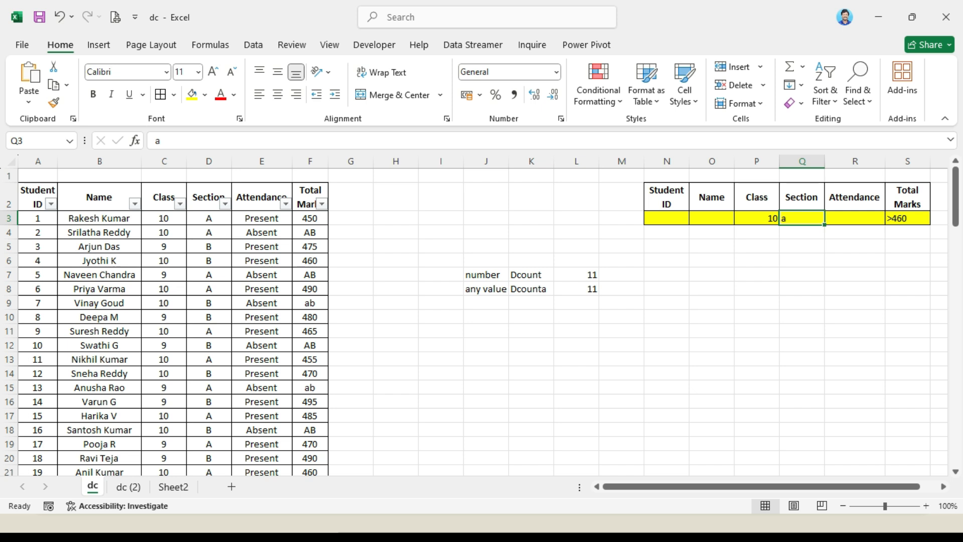
pyautogui.moveTo(757, 219); pyautogui.dragTo(801, 219)
pyautogui.click(802, 288)
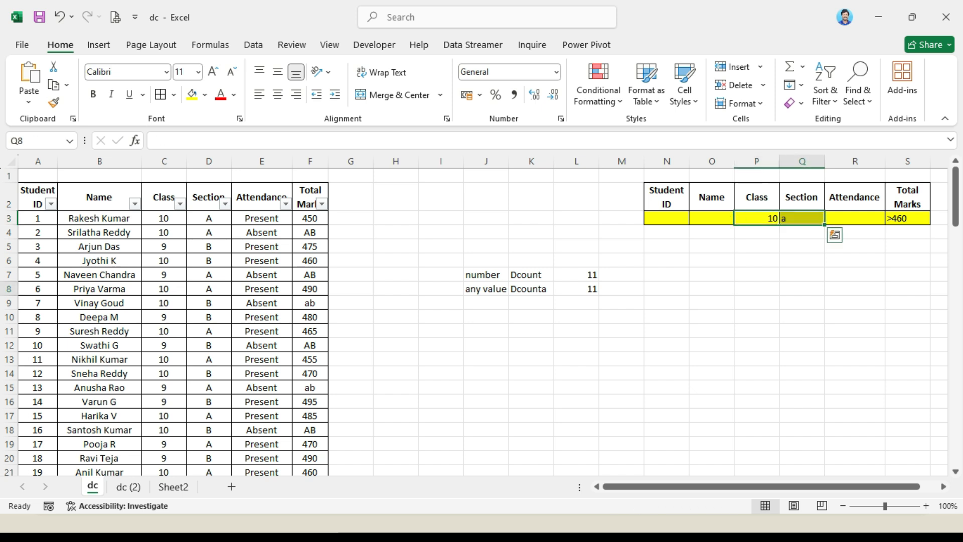
pyautogui.click(757, 218)
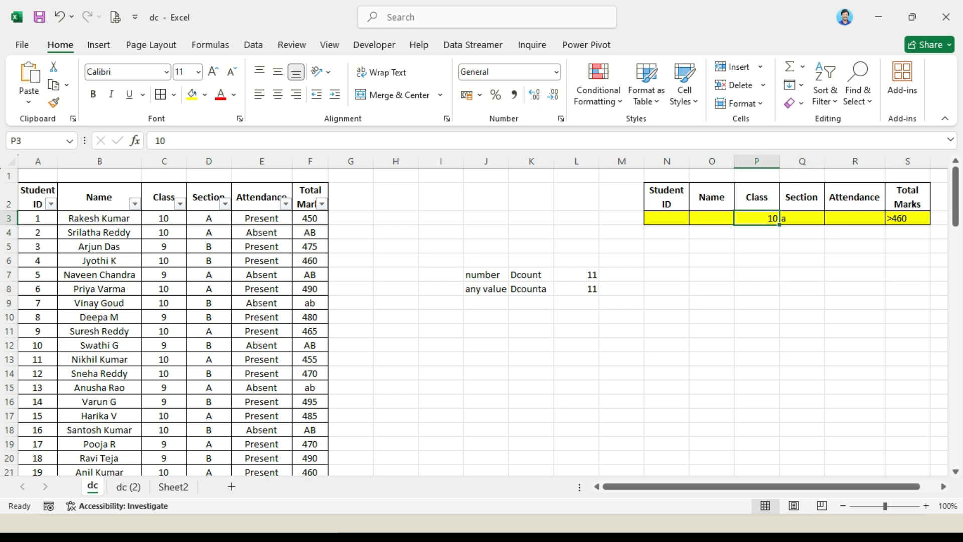
pyautogui.press('Delete')
pyautogui.click(802, 219)
pyautogui.press('Delete')
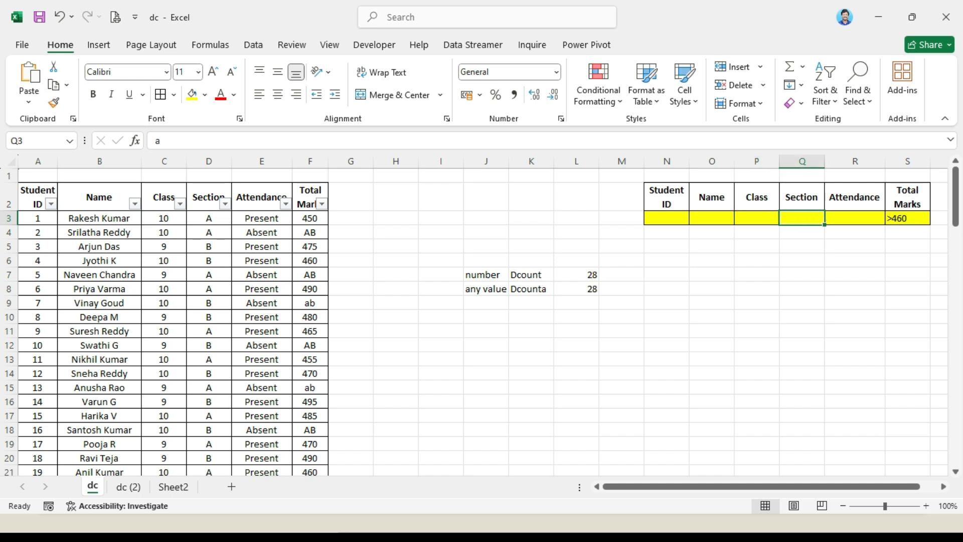
# Delete the Total Marks criterion from S3
pyautogui.press('Right')
pyautogui.press('Right')
pyautogui.press('Right')
pyautogui.press('Left')
pyautogui.press('Delete')
pyautogui.press('Home')
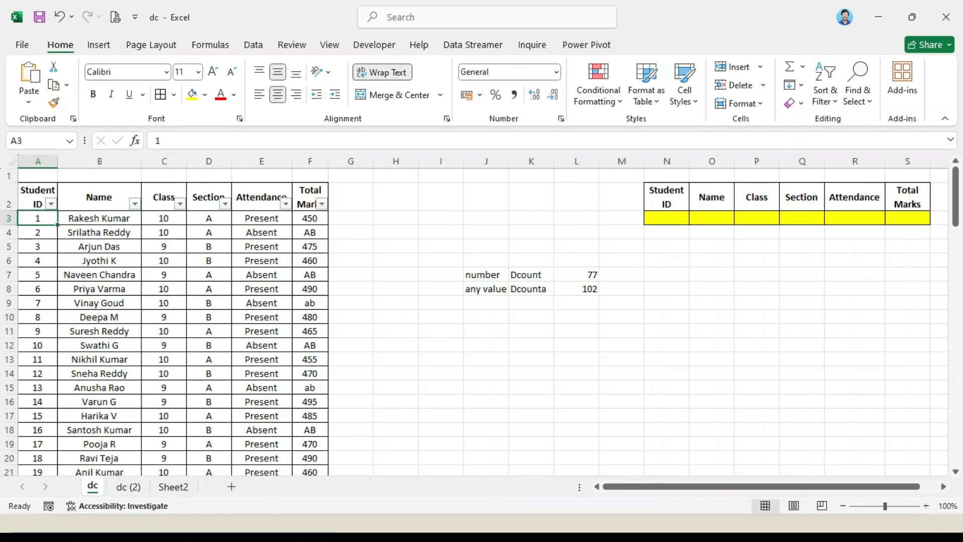
pyautogui.press('Up')
pyautogui.press('Right')
pyautogui.press('Right')
pyautogui.press('Right')
pyautogui.press('Right')
pyautogui.press('Right')
pyautogui.press('Right')
pyautogui.press('Right')
pyautogui.press('Right')
pyautogui.press('Right')
pyautogui.press('Right')
pyautogui.press('Right')
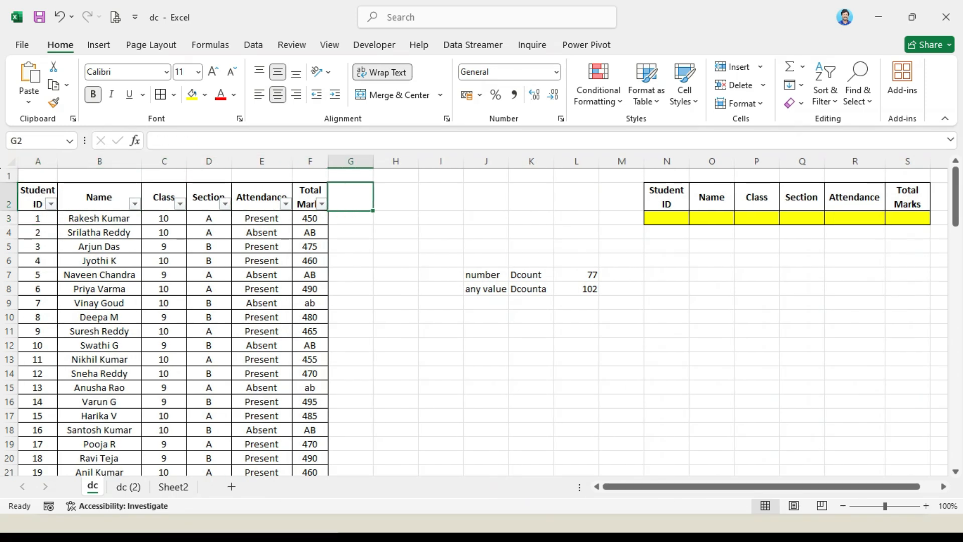
pyautogui.press('Right')
pyautogui.press('Right')
pyautogui.press('Right')
pyautogui.press('Right')
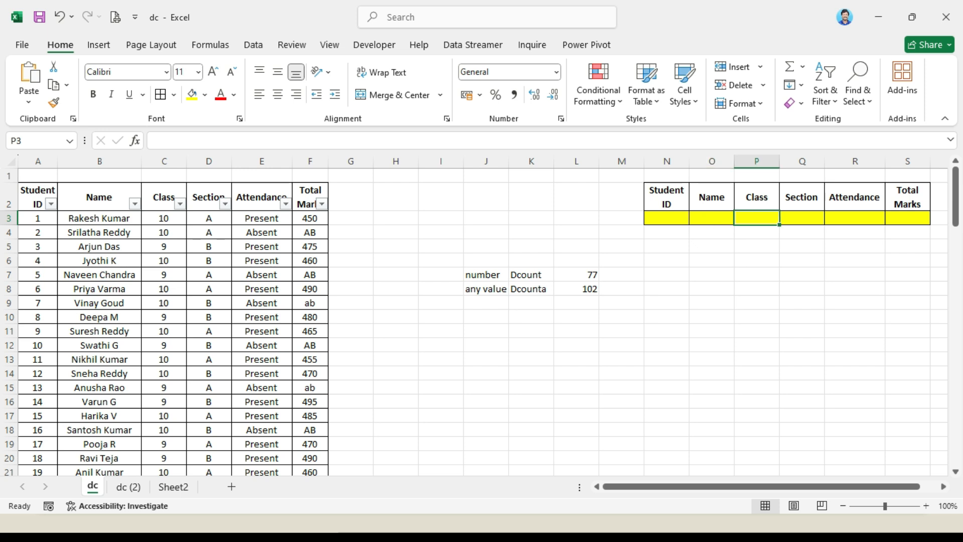
pyautogui.click(532, 360)
pyautogui.click(577, 346)
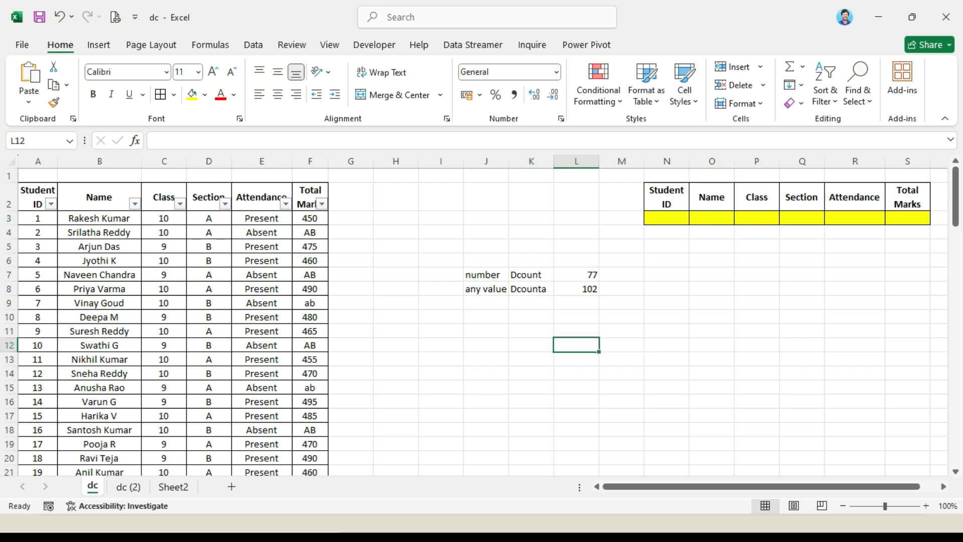
pyautogui.click(531, 359)
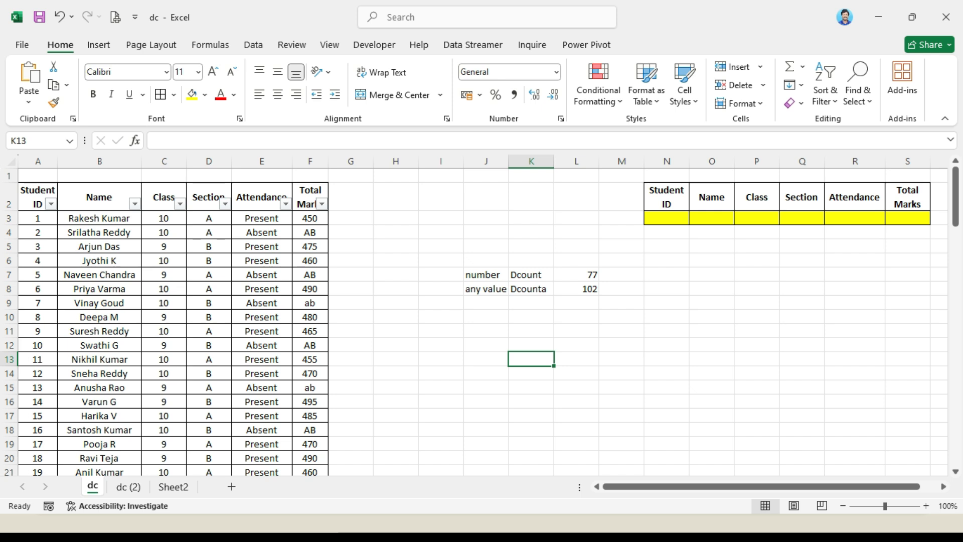